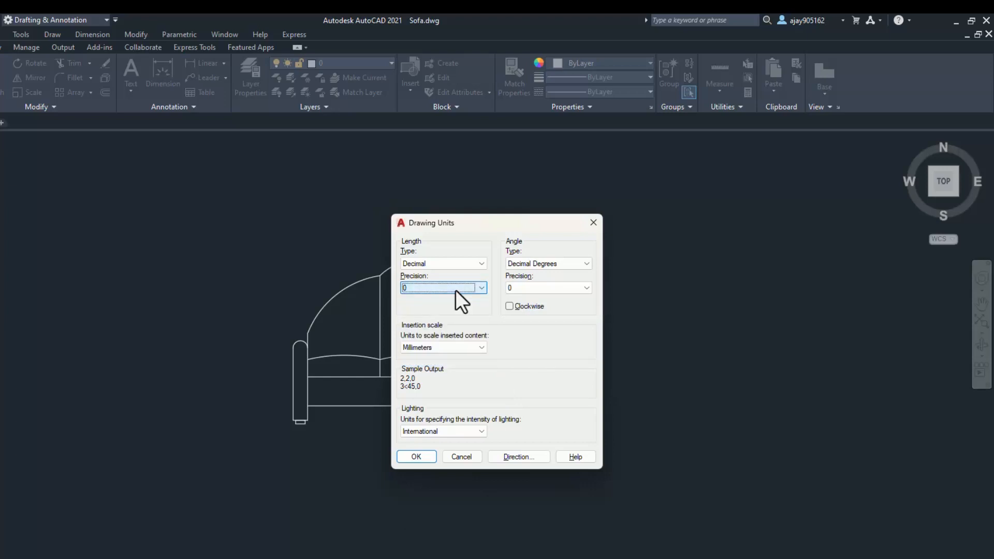
# Set the drawing units to decimal length with precision 0 and millimetres as insertion scale.
pyautogui.click(417, 459)
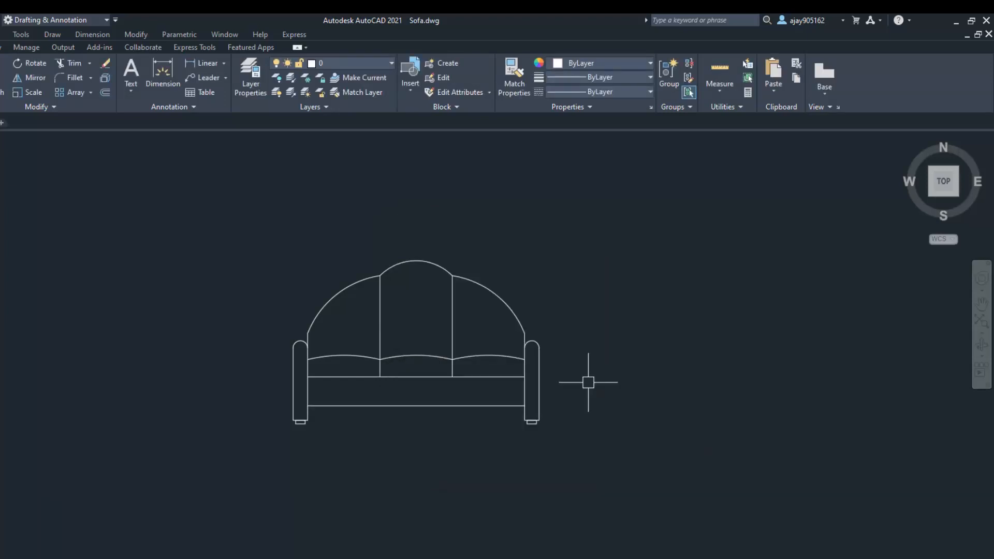
# Draw a 150 mm horizontal line in the empty space to the right of the existing sofa.
pyautogui.scroll(-3, 626, 357)
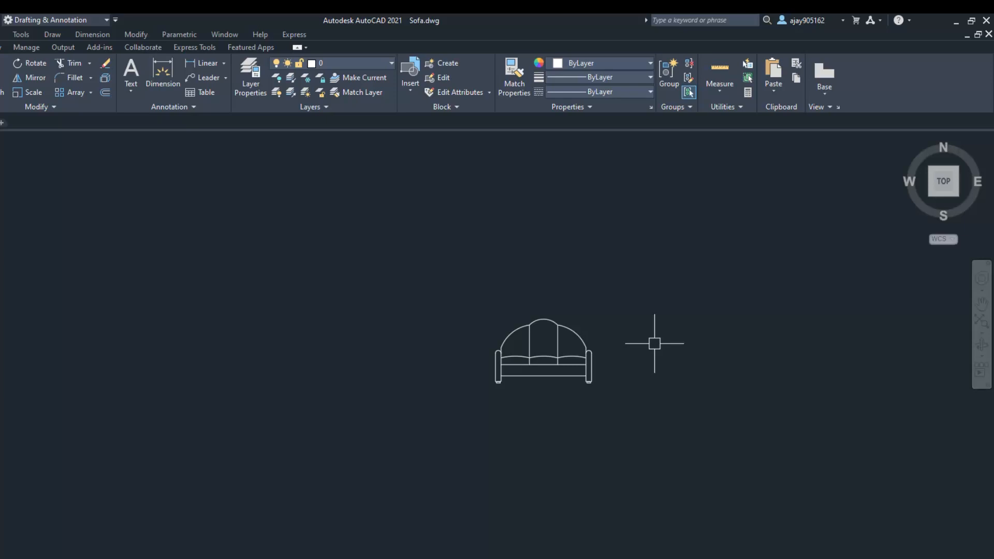
pyautogui.scroll(3, 654, 352)
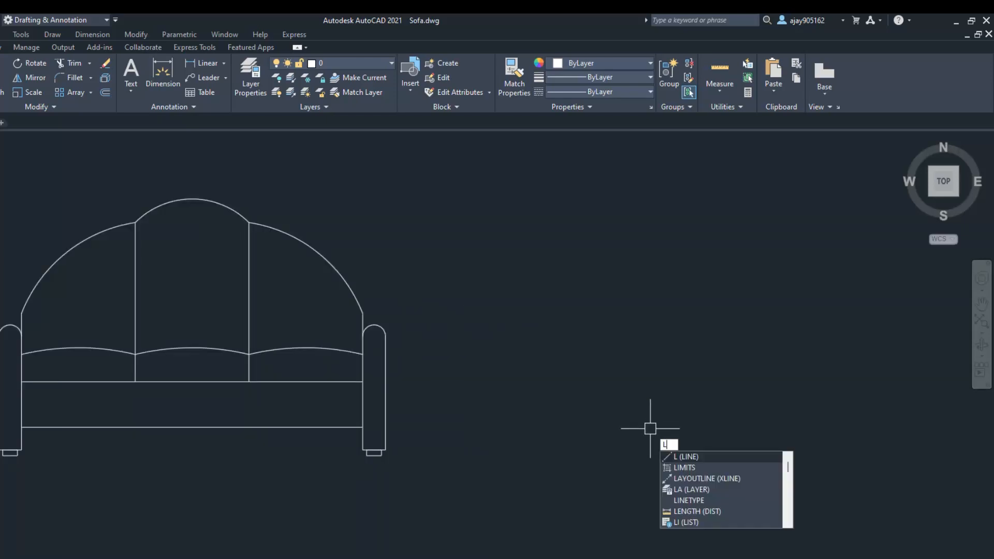
pyautogui.press('Return')
pyautogui.click(545, 320)
pyautogui.write('1')
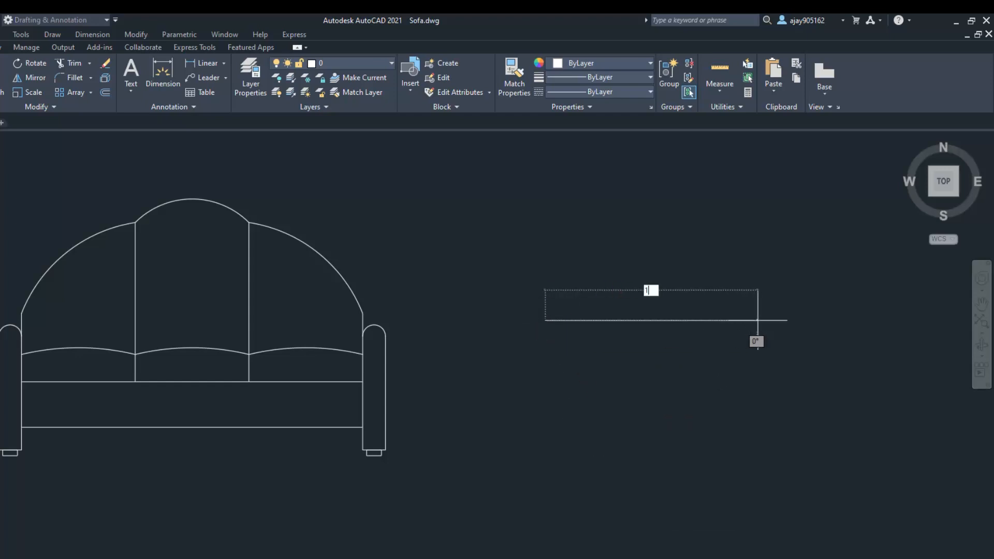
pyautogui.write('50')
pyautogui.press('Return')
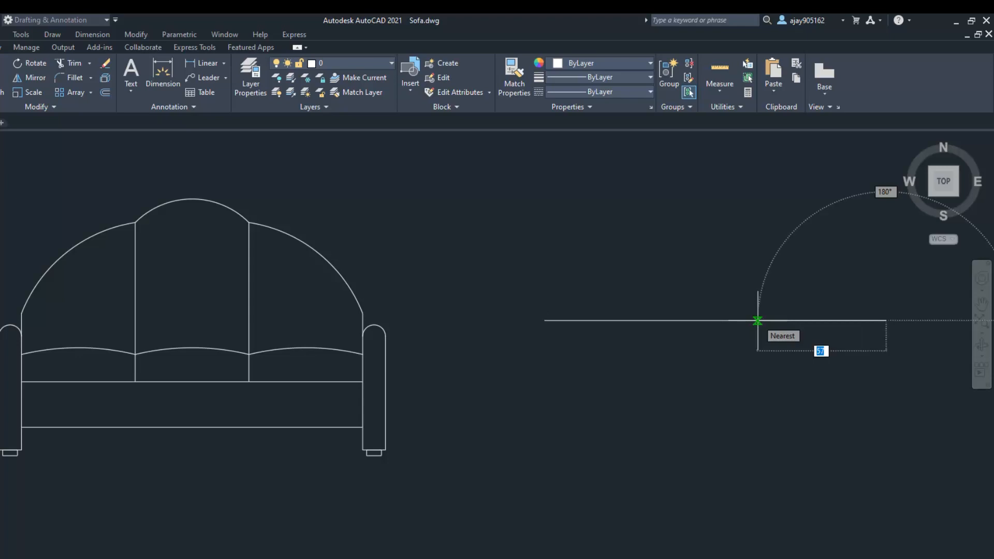
pyautogui.press('Escape')
pyautogui.scroll(-2, 758, 320)
pyautogui.scroll(2, 886, 342)
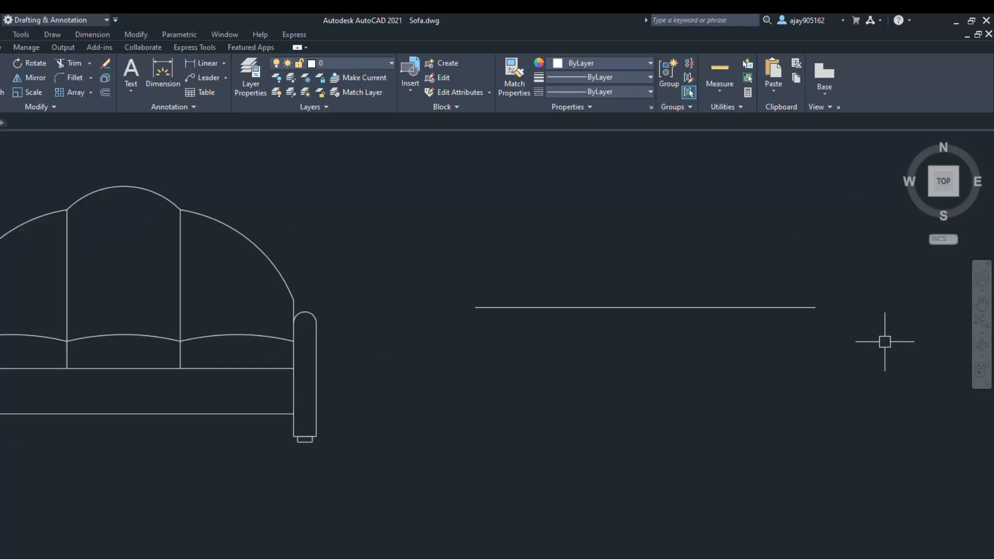
# Offset the 150 mm horizontal line 18 mm downwards.
pyautogui.scroll(2, 886, 294)
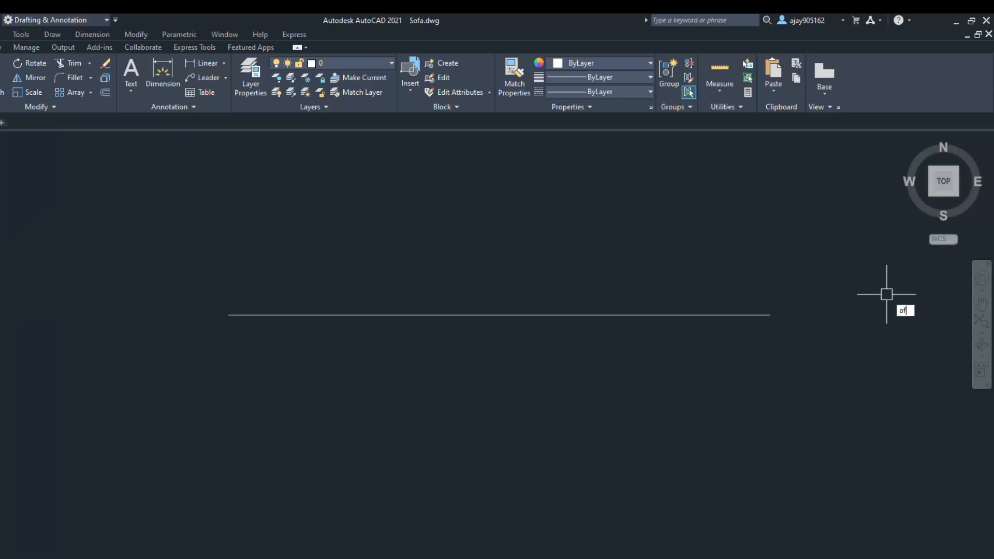
pyautogui.press('Return')
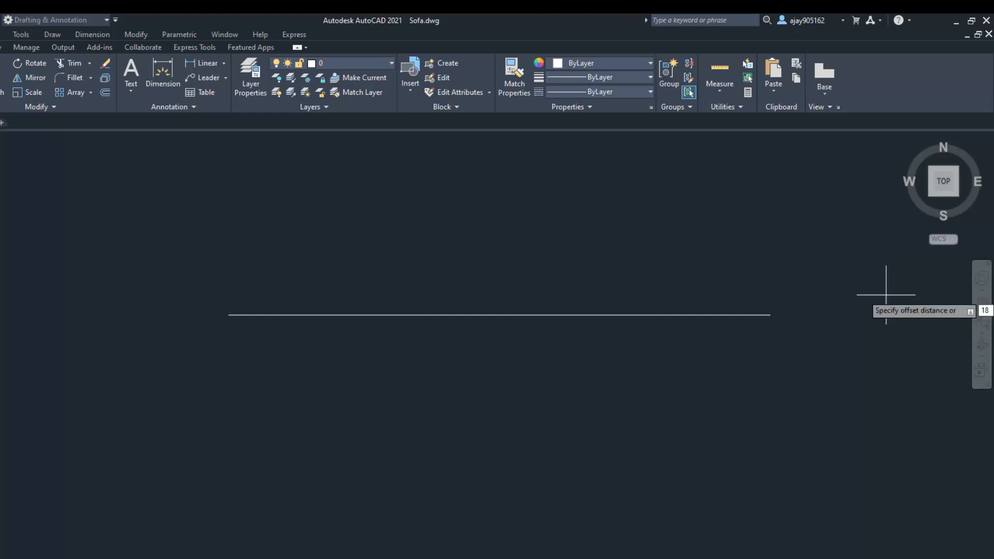
pyautogui.press('Return')
pyautogui.click(739, 314)
pyautogui.click(730, 362)
pyautogui.scroll(-2, 725, 383)
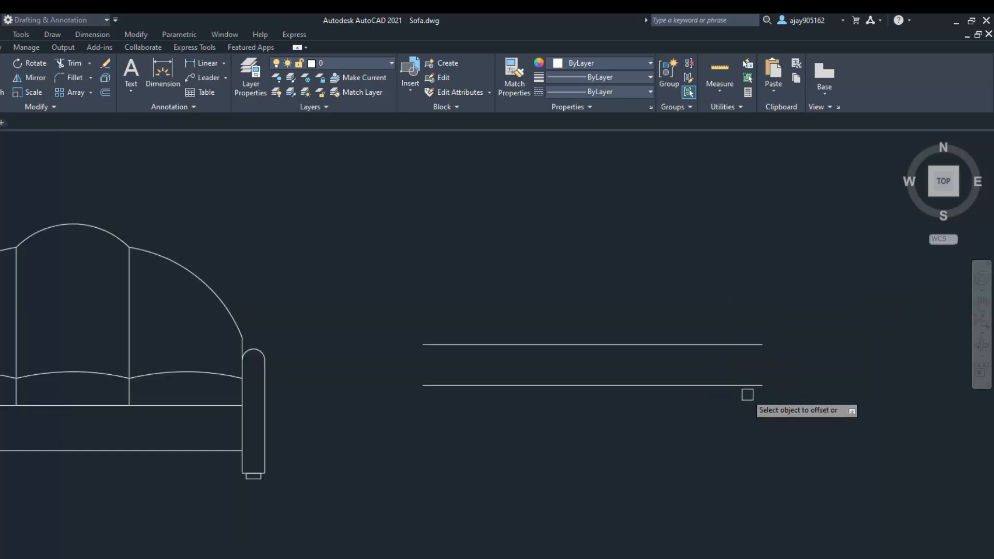
pyautogui.scroll(2, 761, 430)
pyautogui.press('Return')
# Offset the lower of the two horizontal lines 12 mm downwards.
pyautogui.rightClick(761, 433)
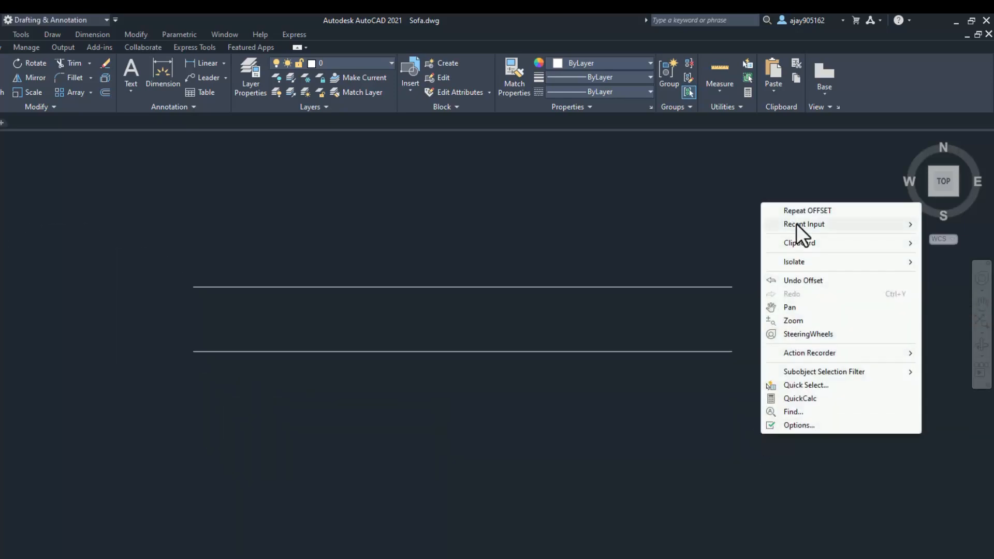
pyautogui.click(800, 211)
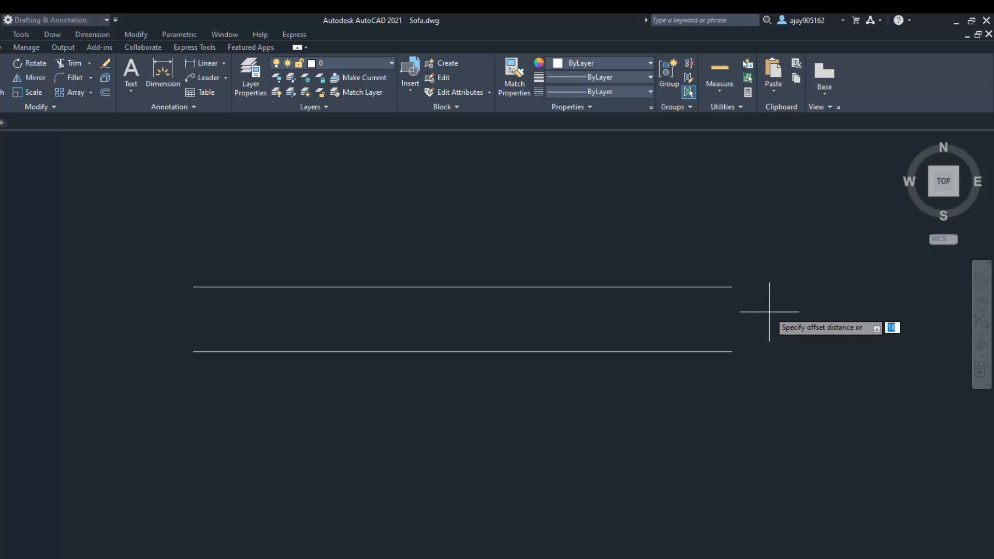
pyautogui.press('Return')
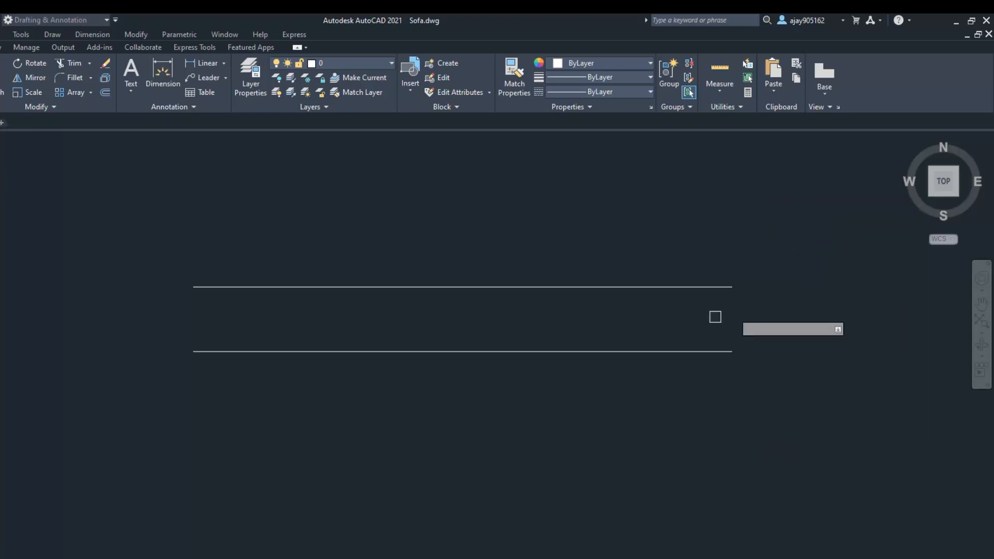
pyautogui.click(670, 352)
pyautogui.click(669, 407)
pyautogui.scroll(-2, 702, 418)
pyautogui.scroll(2, 701, 420)
# Offset the third horizontal line 20 mm downwards.
pyautogui.rightClick(701, 422)
pyautogui.click(739, 194)
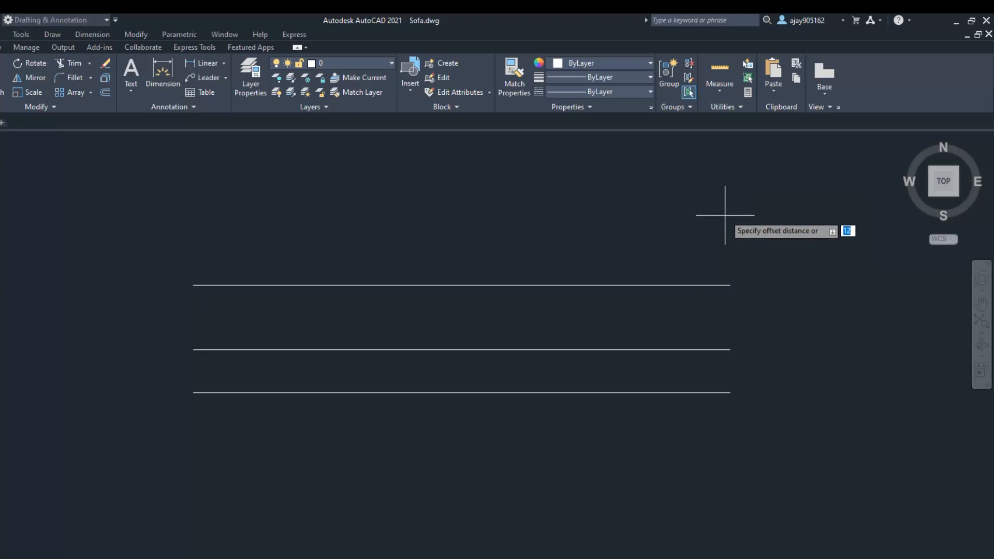
pyautogui.press('Return')
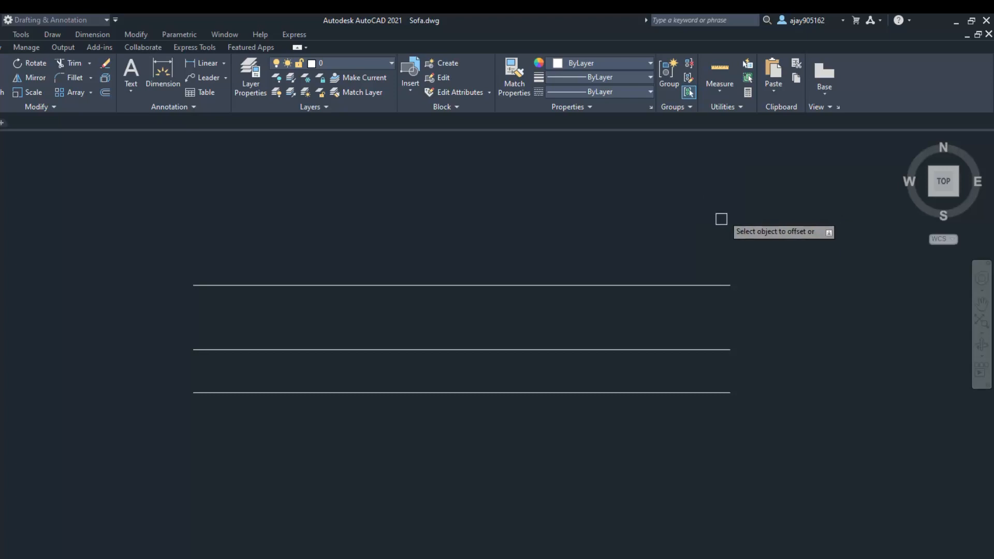
pyautogui.click(660, 393)
pyautogui.click(663, 422)
pyautogui.scroll(-8, 663, 425)
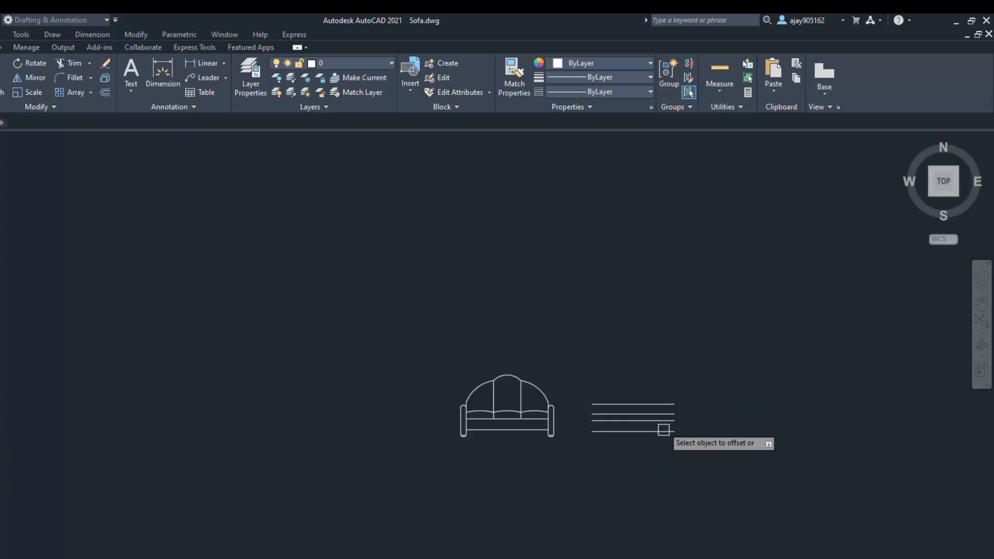
pyautogui.scroll(4, 664, 451)
pyautogui.scroll(2, 659, 464)
pyautogui.press('Return')
# Offset the fourth horizontal line 10 mm downwards.
pyautogui.rightClick(655, 420)
pyautogui.click(673, 411)
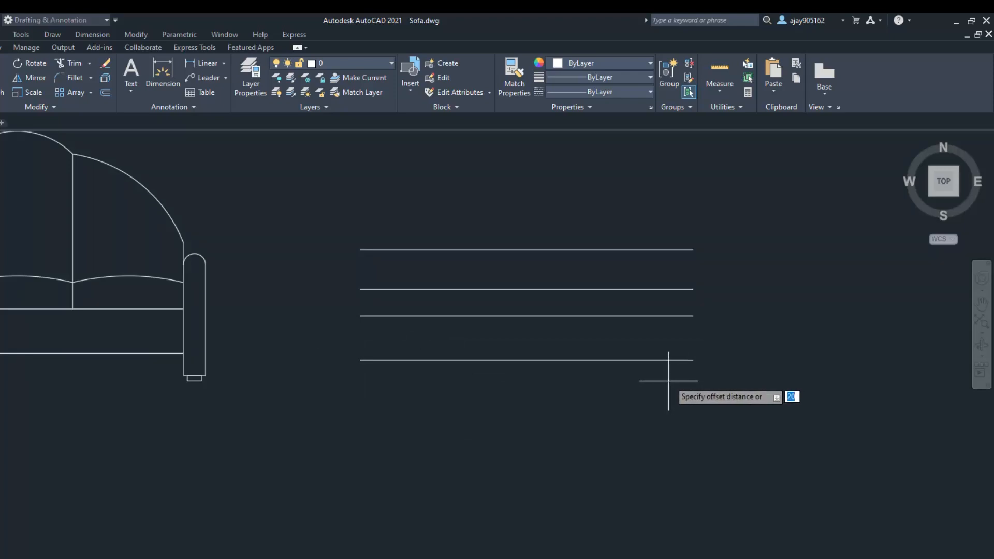
pyautogui.press('Return')
pyautogui.click(660, 360)
pyautogui.click(684, 440)
pyautogui.scroll(-2, 723, 413)
pyautogui.scroll(2, 724, 413)
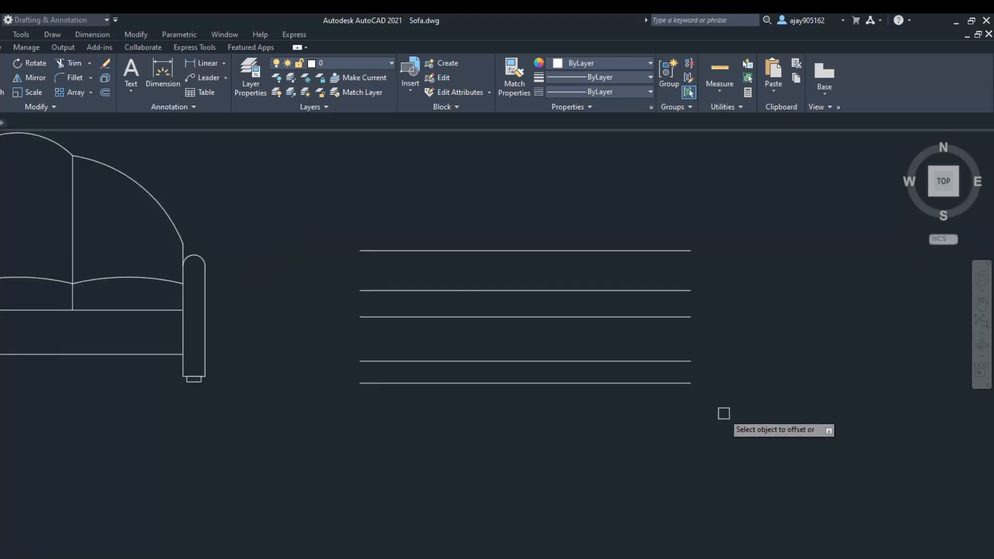
# Draw a vertical line joining the right ends of the top and bottom horizontal lines.
pyautogui.write('l')
pyautogui.press('Return')
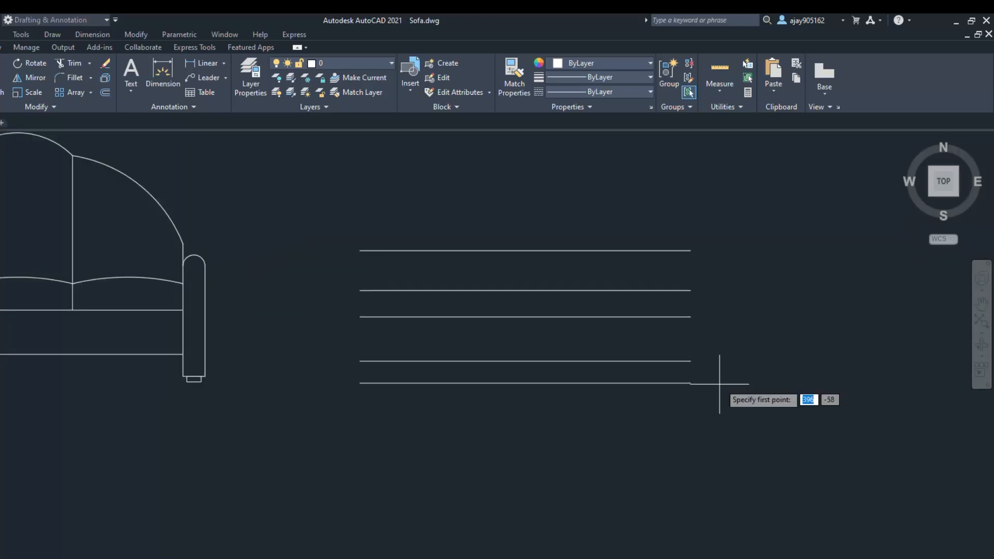
pyautogui.click(691, 251)
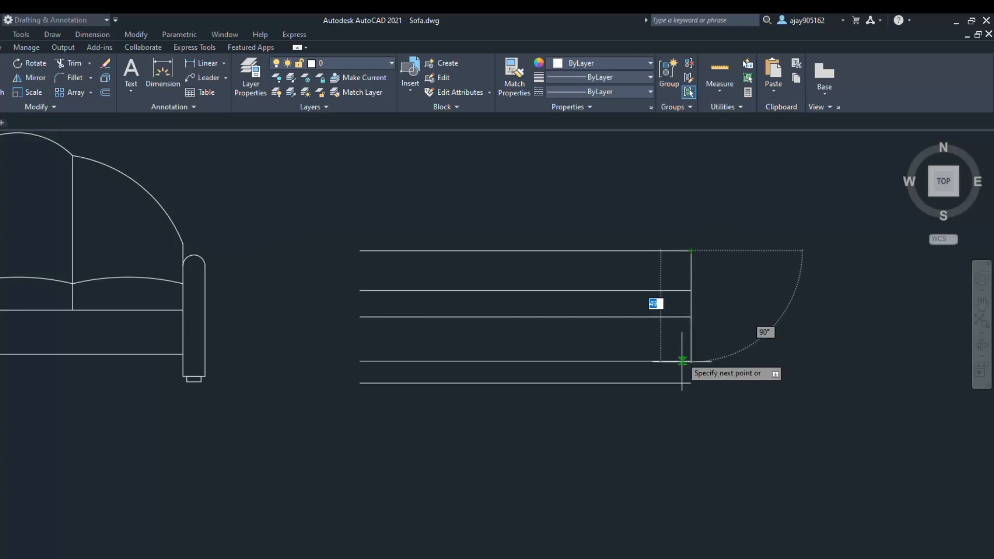
pyautogui.click(691, 383)
pyautogui.rightClick(742, 340)
pyautogui.press('Escape')
pyautogui.press('Escape')
# Draw a vertical line joining the left ends of the top and bottom horizontal lines.
pyautogui.rightClick(748, 349)
pyautogui.click(774, 357)
pyautogui.click(360, 251)
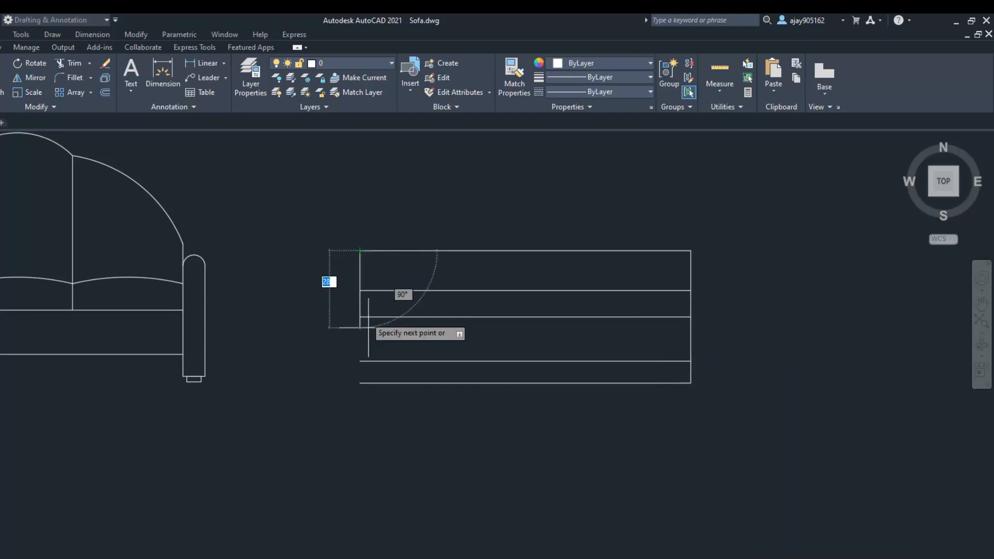
pyautogui.click(360, 383)
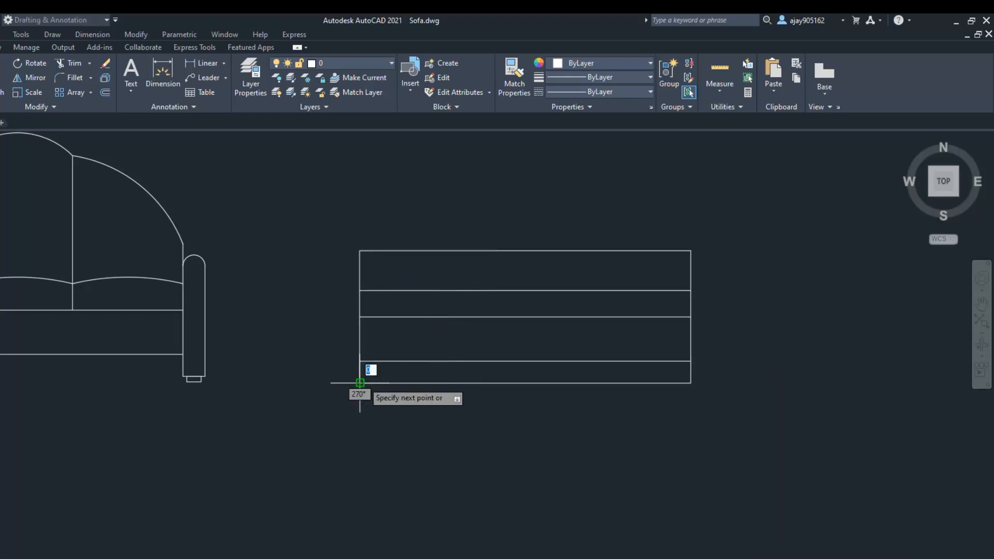
pyautogui.press('Escape')
# Offset vertical lines 50 mm inside the frame to create two dividers forming three equal bays.
pyautogui.write('o')
pyautogui.press('Return')
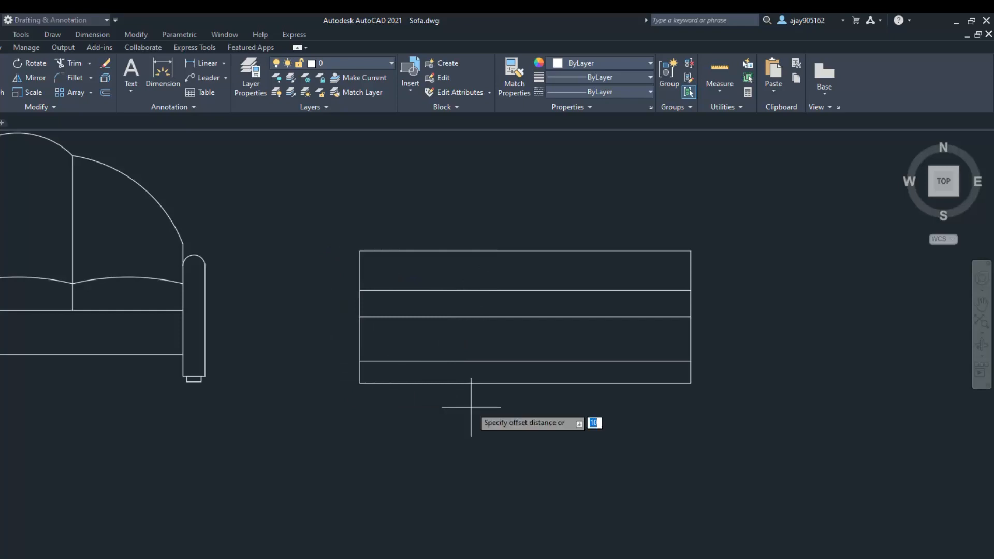
pyautogui.press('Return')
pyautogui.click(359, 289)
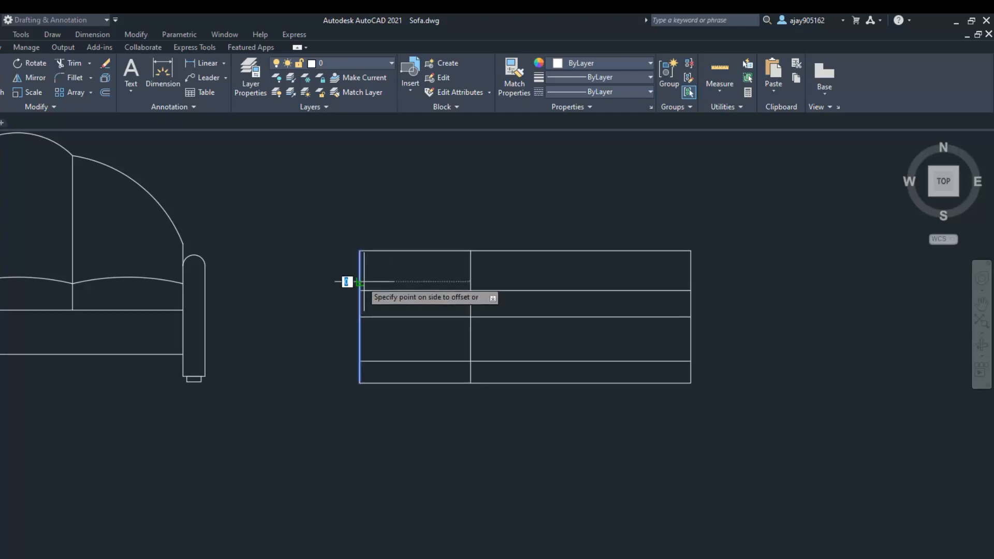
pyautogui.click(574, 278)
pyautogui.scroll(-3, 719, 274)
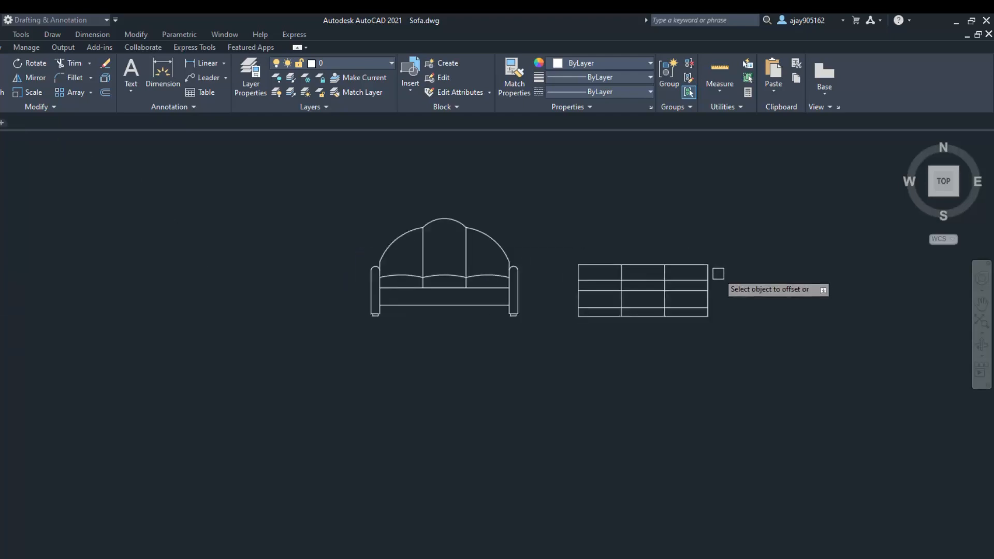
pyautogui.scroll(3, 722, 283)
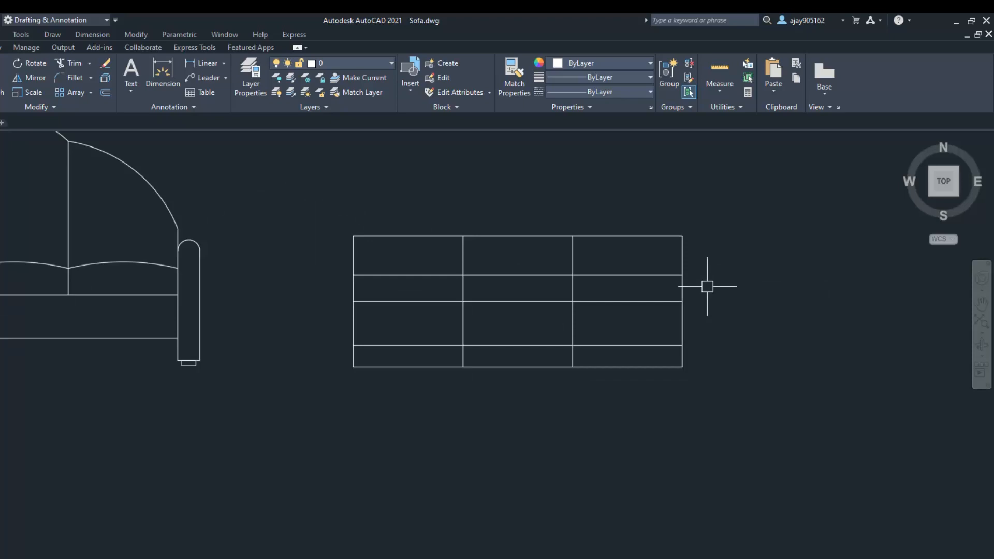
# Delete the topmost and bottommost horizontal lines of the frame.
pyautogui.click(637, 235)
pyautogui.press('Delete')
pyautogui.click(625, 364)
pyautogui.press('Delete')
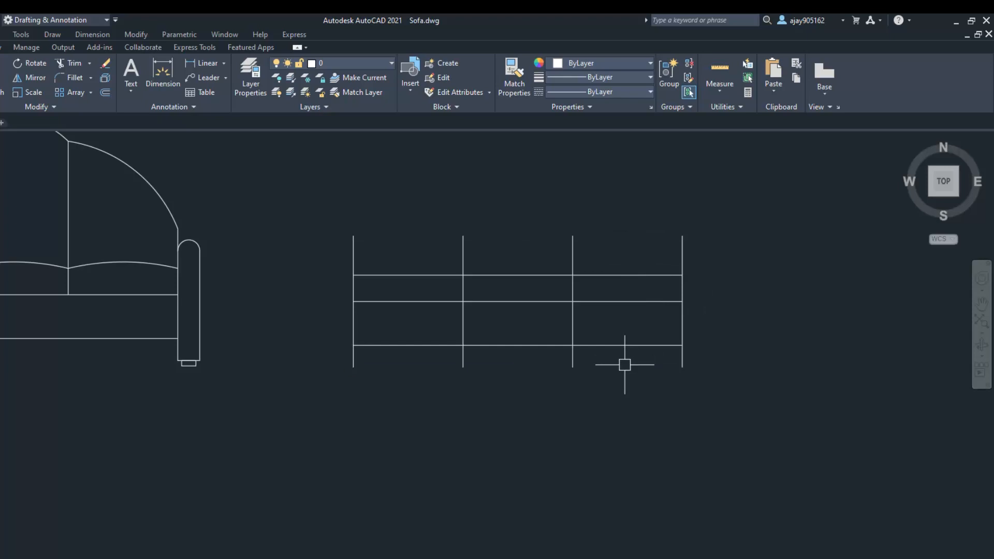
# Trim both inner vertical dividers so they remain only between the upper two horizontal lines.
pyautogui.press('Return')
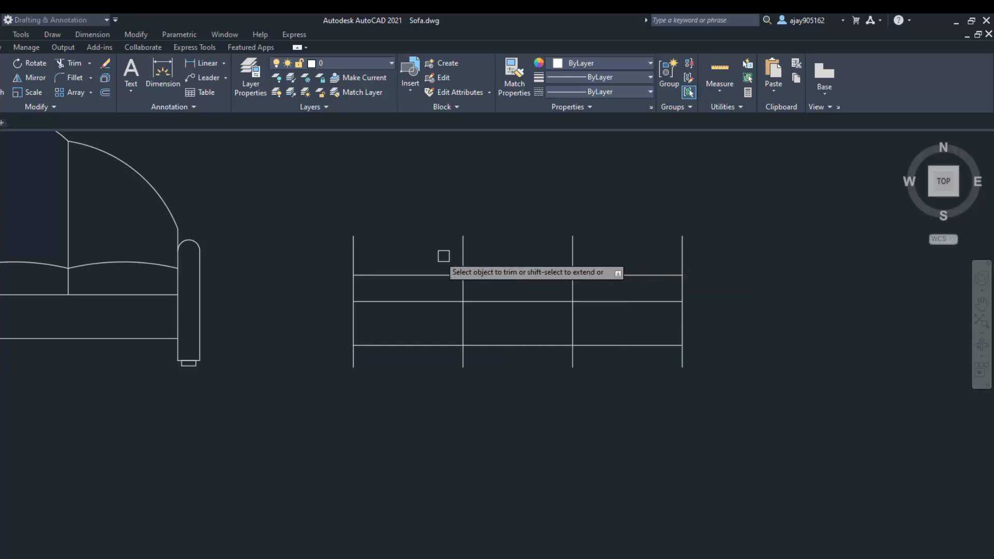
pyautogui.click(585, 365)
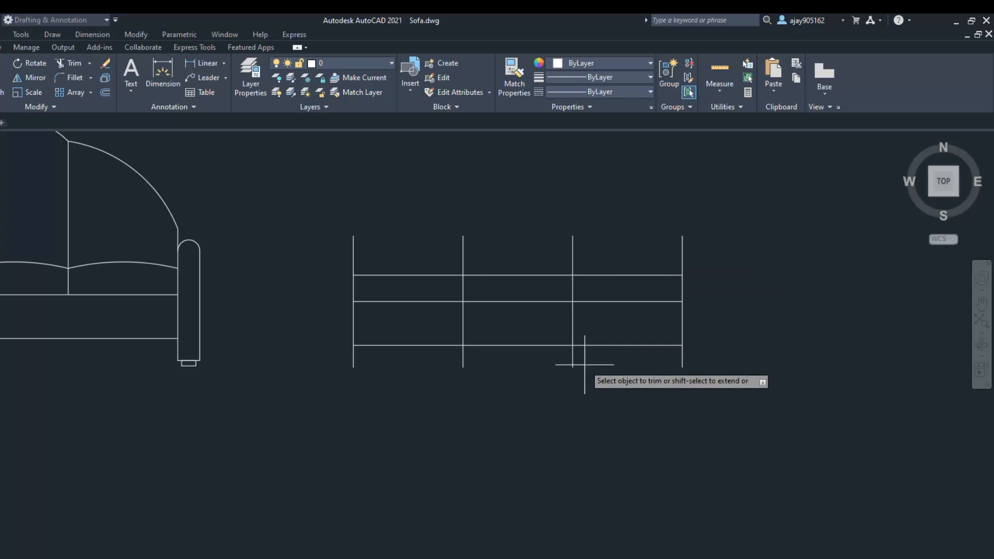
pyautogui.click(457, 360)
pyautogui.press('Return')
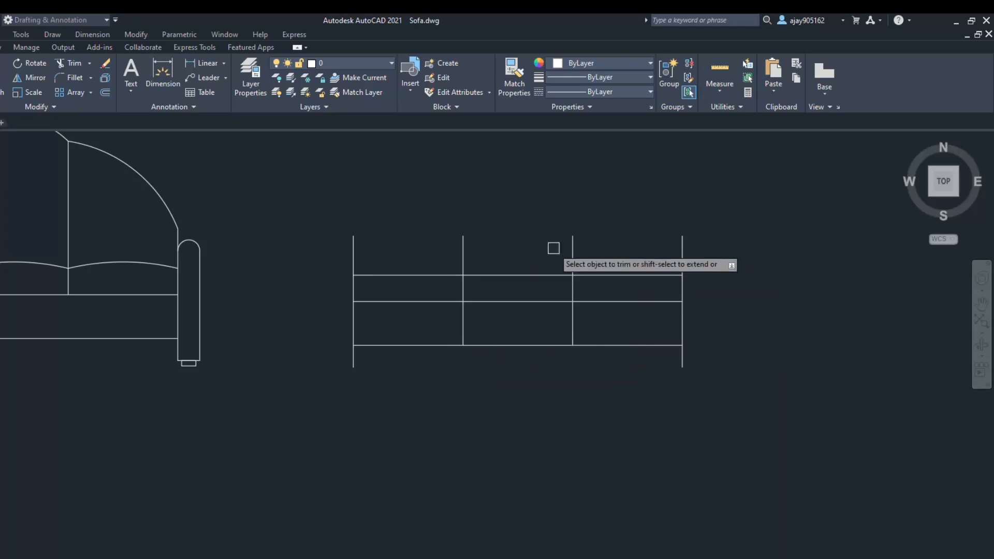
pyautogui.click(594, 252)
pyautogui.click(437, 253)
pyautogui.press('Return')
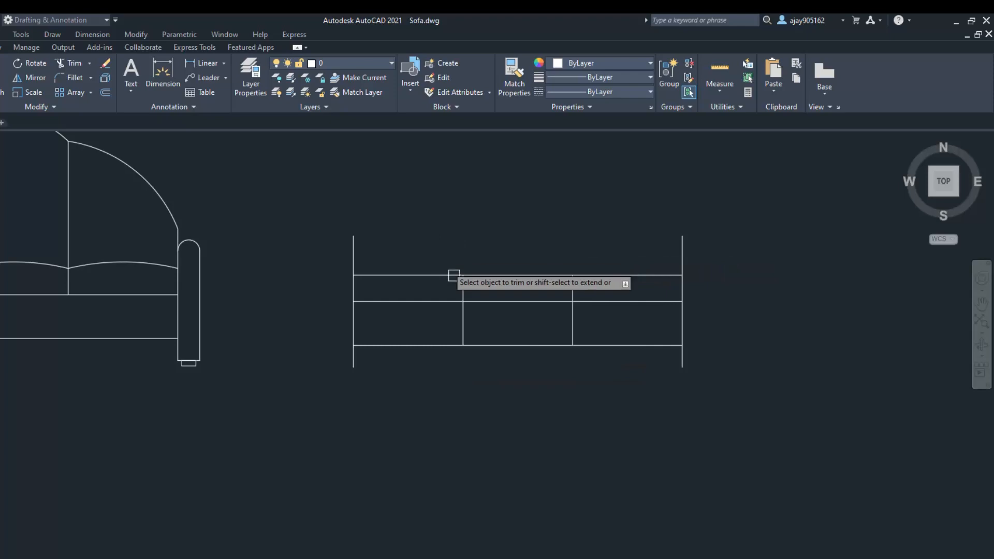
pyautogui.click(578, 337)
pyautogui.click(461, 324)
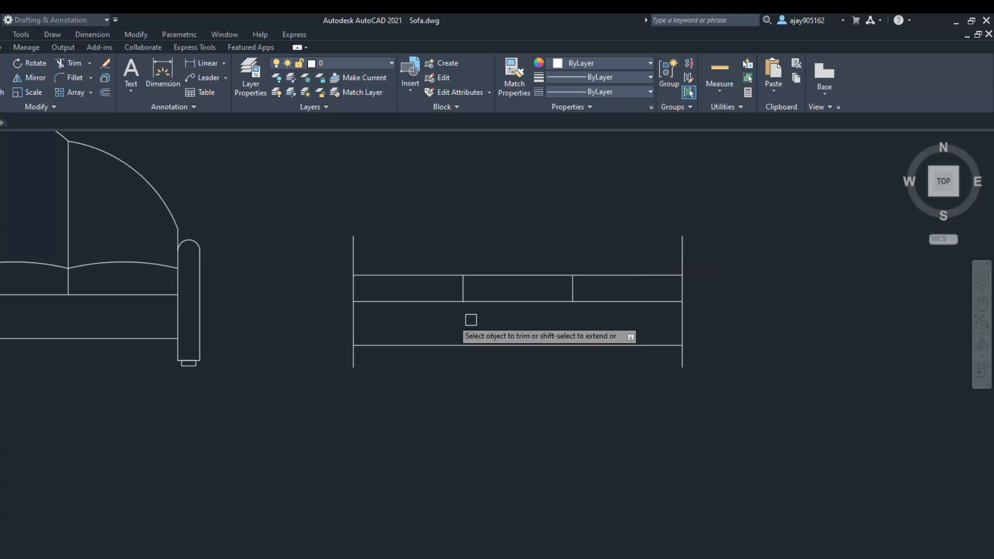
pyautogui.press('Escape')
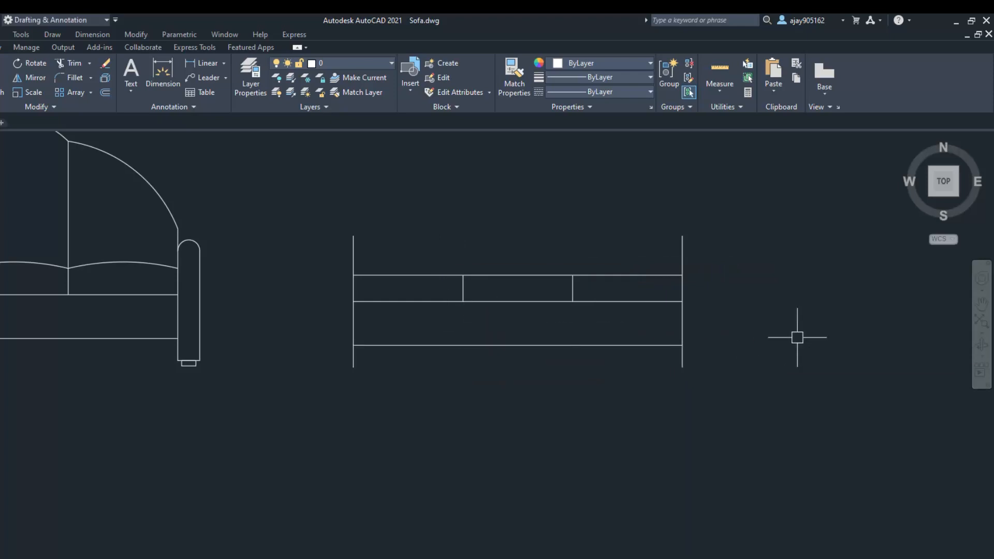
# Offset the bottom horizontal line of the new sofa upward by 90 mm to create a backrest guide line.
pyautogui.scroll(-2, 785, 310)
pyautogui.scroll(2, 757, 236)
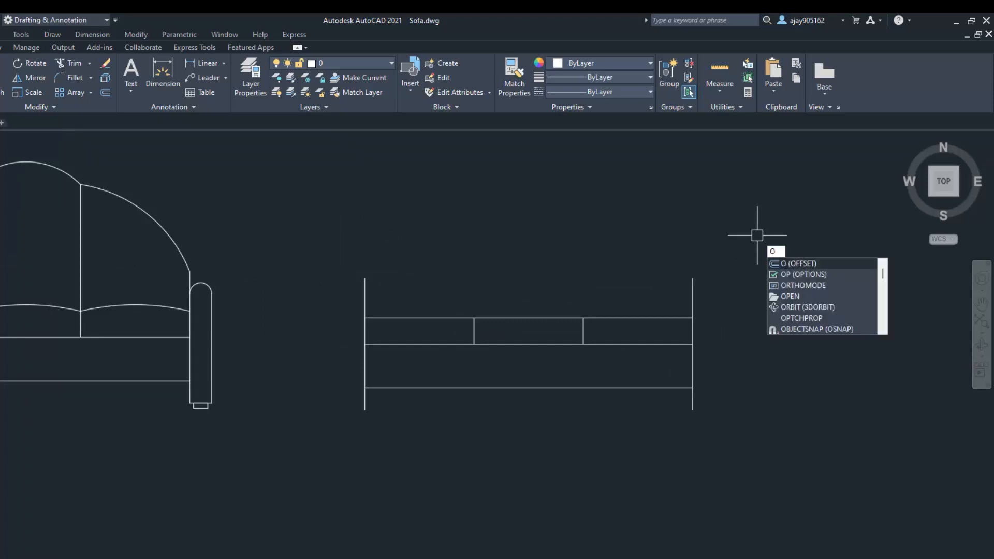
pyautogui.write('f')
pyautogui.press('Return')
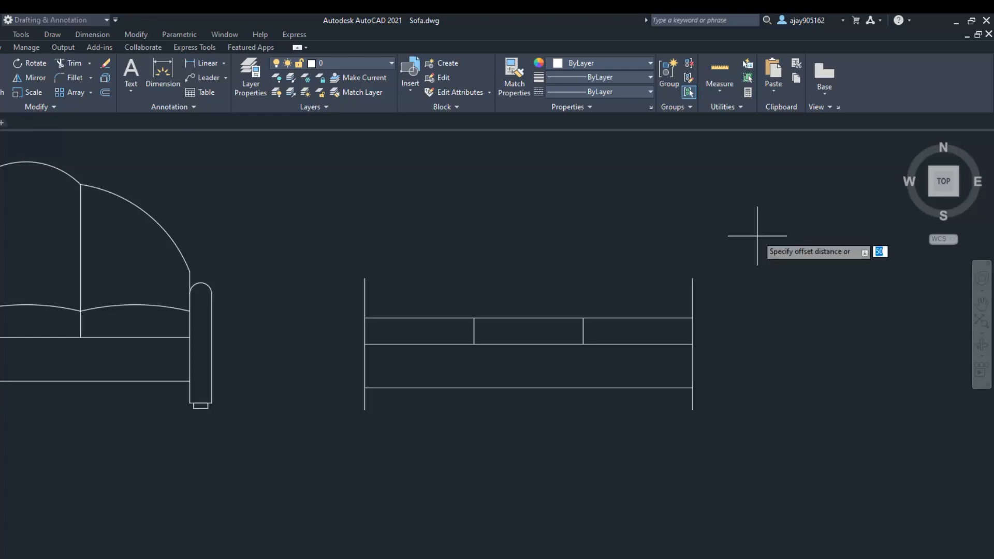
pyautogui.write('9')
pyautogui.press('Return')
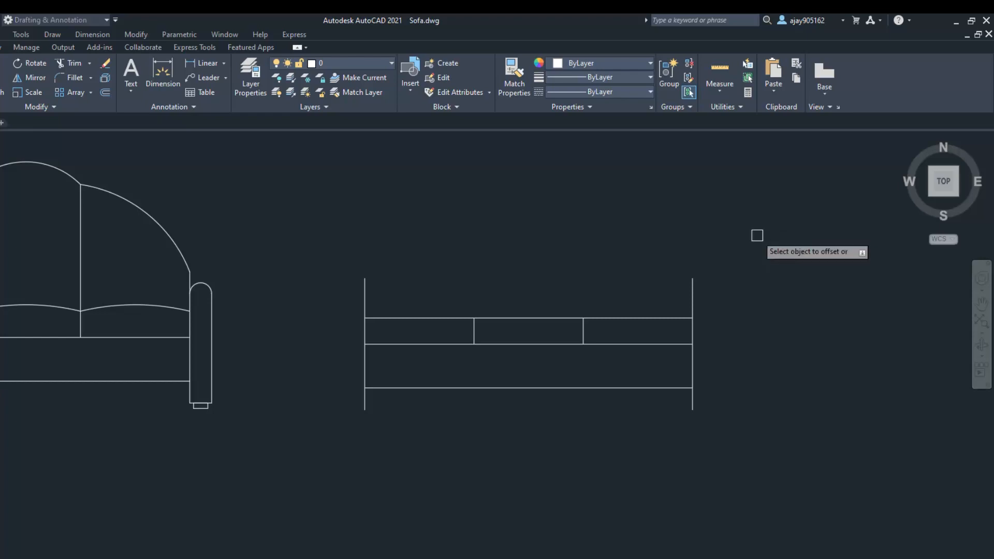
pyautogui.click(626, 388)
pyautogui.click(712, 237)
pyautogui.press('Return')
# Extend both inner vertical dividers up to the new guide line, and delete that guide line.
pyautogui.write('ex')
pyautogui.press('Return')
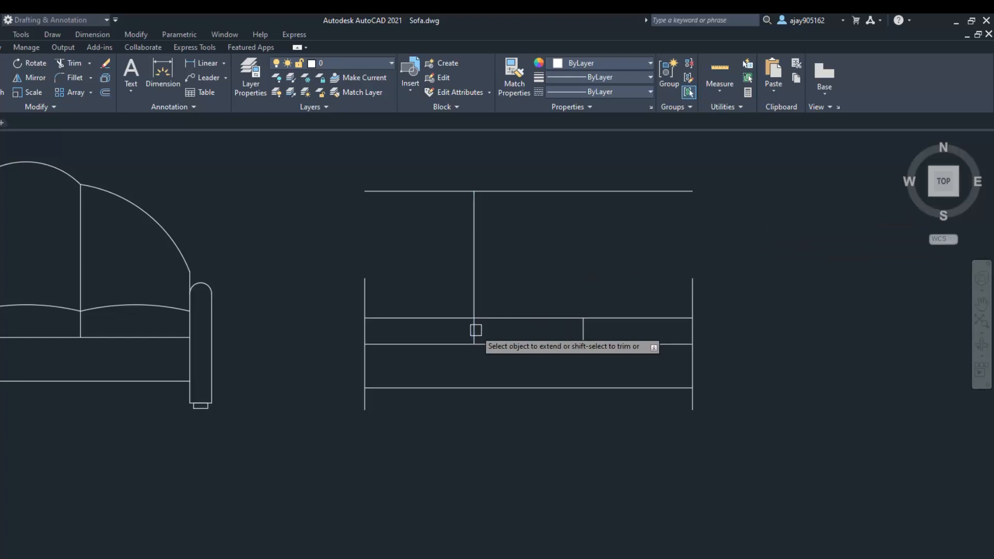
pyautogui.click(583, 331)
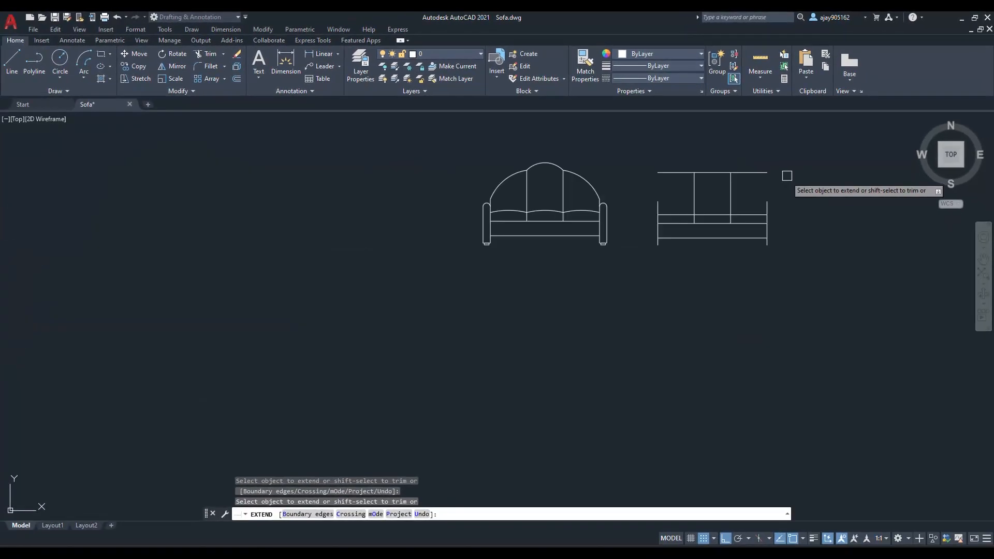
pyautogui.scroll(4, 786, 158)
pyautogui.press('Escape')
pyautogui.click(689, 190)
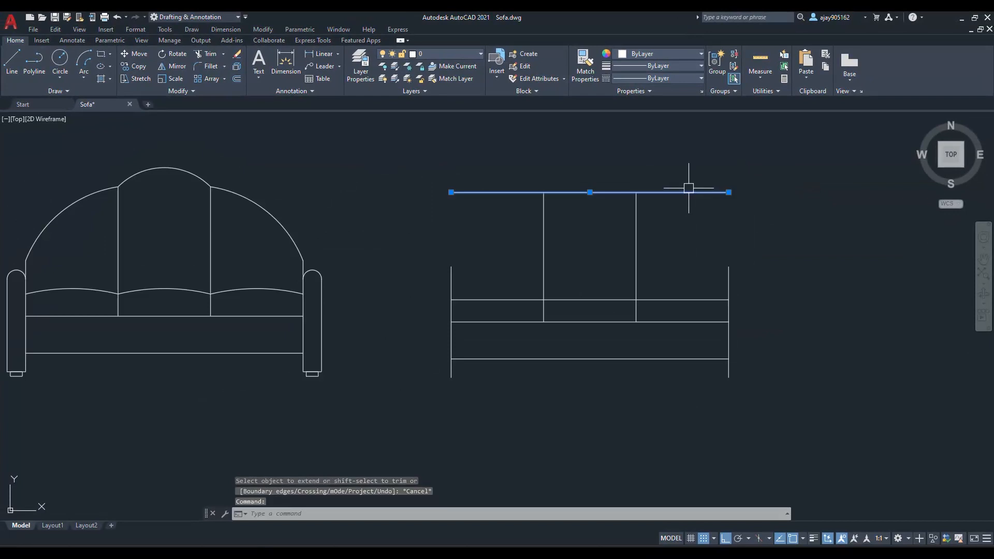
pyautogui.press('Delete')
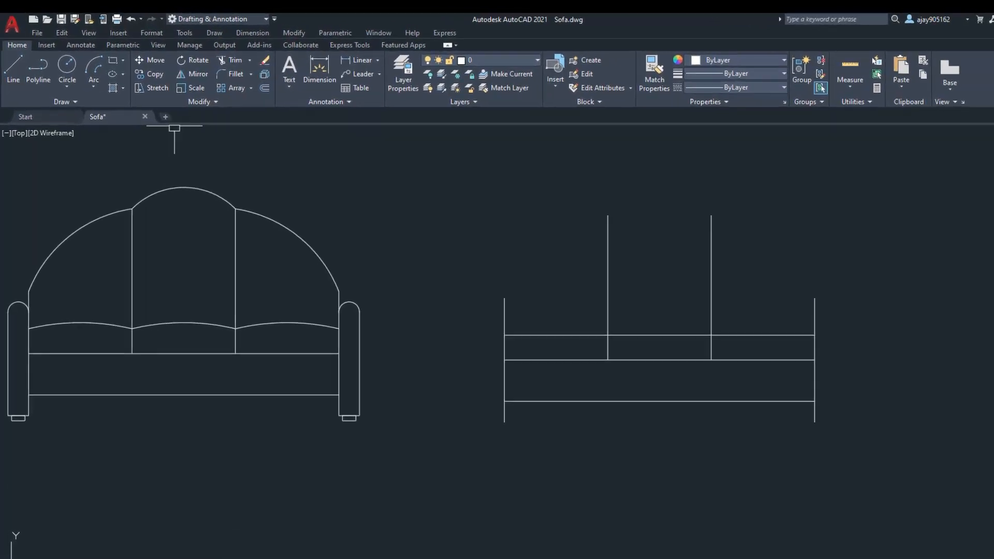
# Draw a 27° start-end-angle arc bulging above the left seat, from the left divider to the left outer line.
pyautogui.click(92, 87)
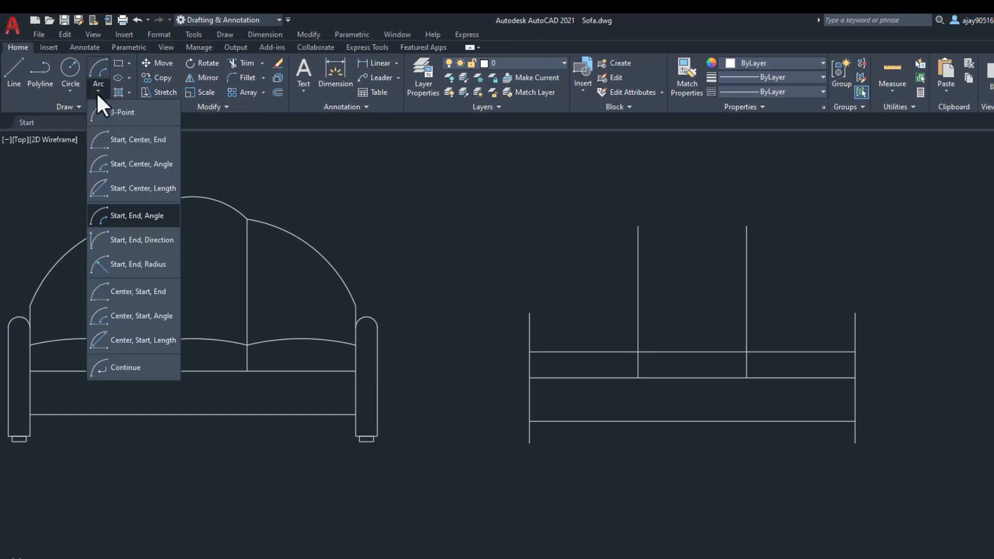
pyautogui.click(156, 215)
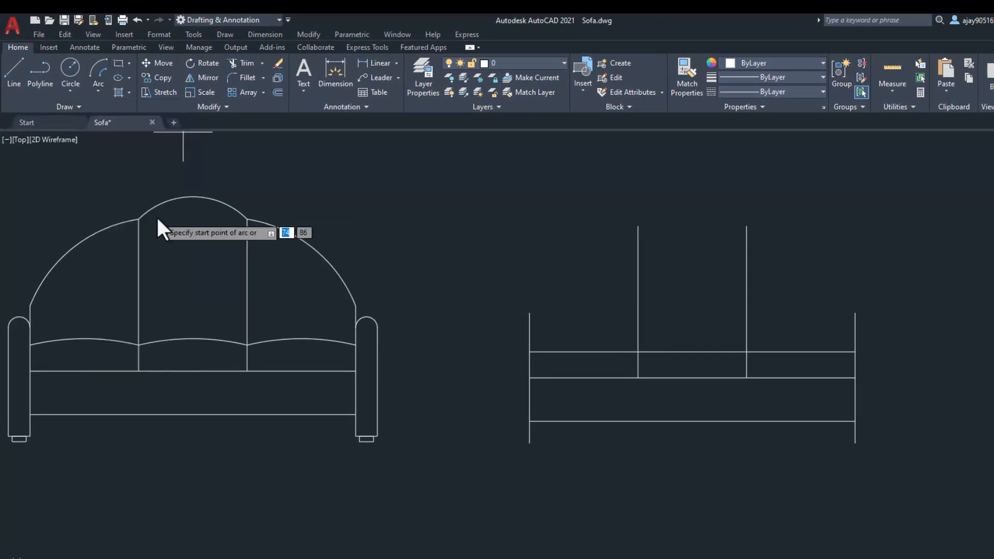
pyautogui.click(638, 352)
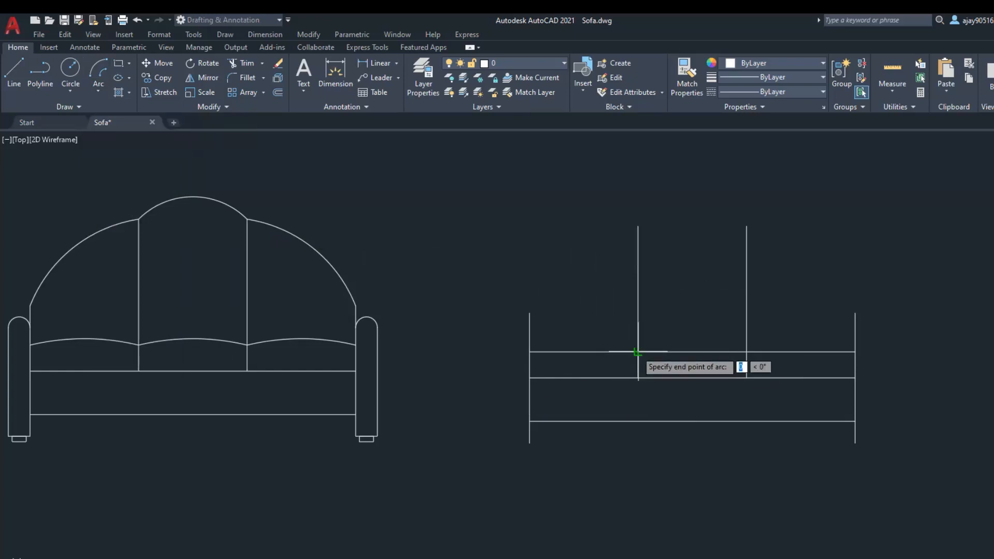
pyautogui.click(529, 352)
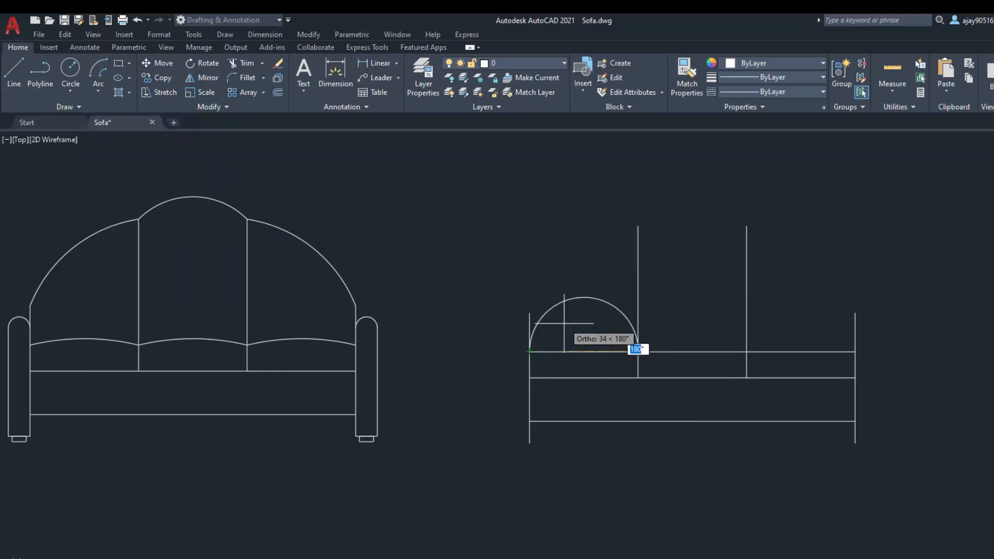
pyautogui.write('27')
pyautogui.press('Return')
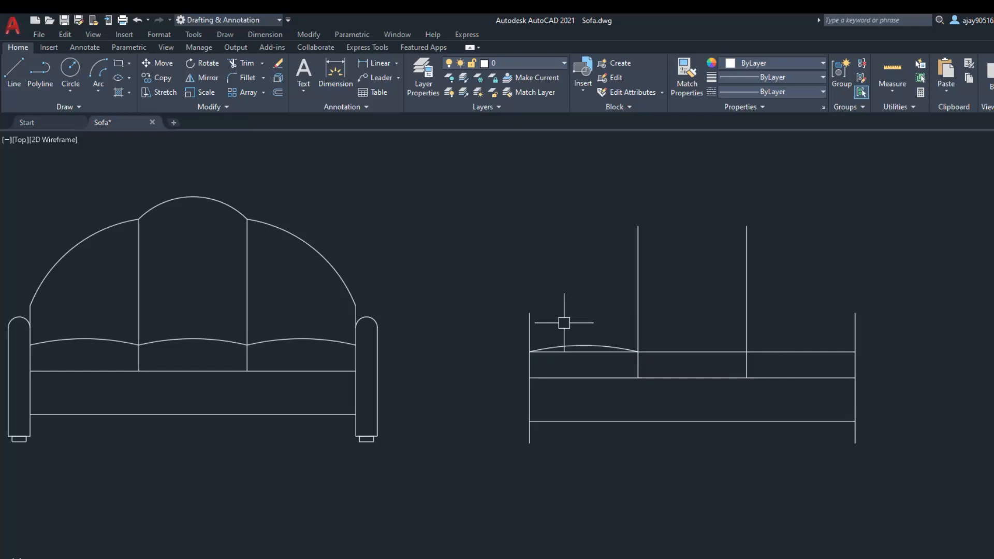
# Draw a 30° start-end-angle arc above the middle seat, from the right divider to the left divider.
pyautogui.click(98, 90)
pyautogui.click(138, 217)
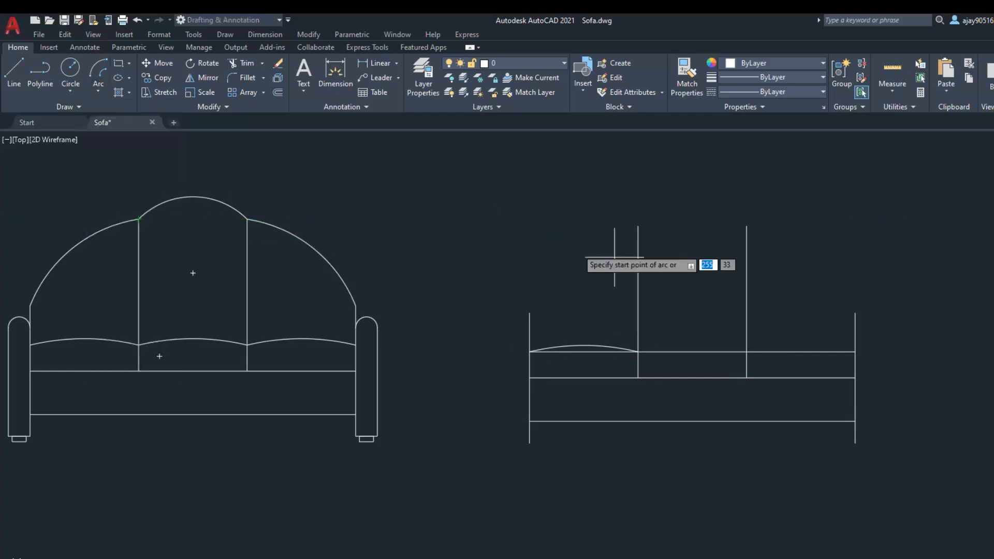
pyautogui.click(705, 352)
pyautogui.click(638, 352)
pyautogui.write('30')
pyautogui.press('Return')
# Copy the middle seat arc to the right bay, using its left end as base point and the right divider intersection as destination.
pyautogui.scroll(4, 719, 337)
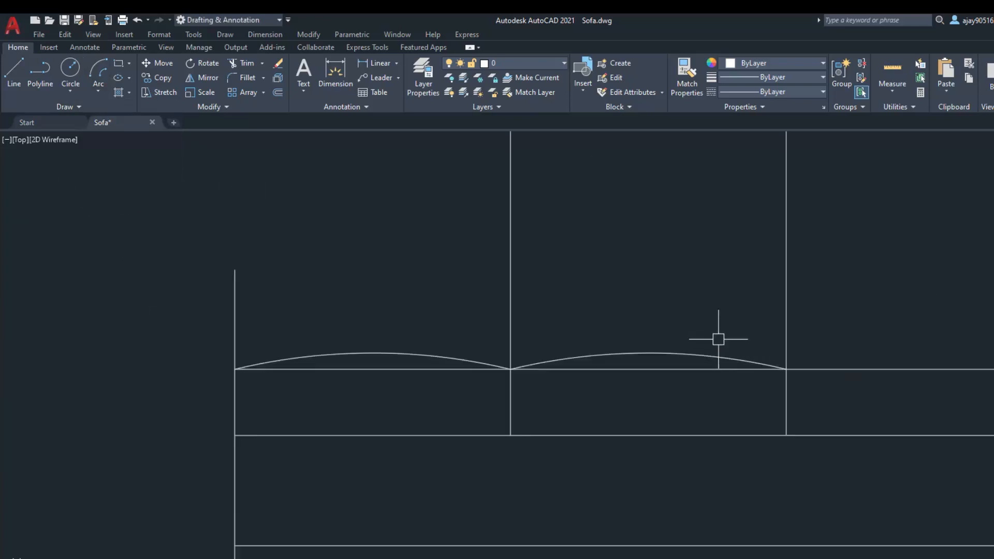
pyautogui.write('e')
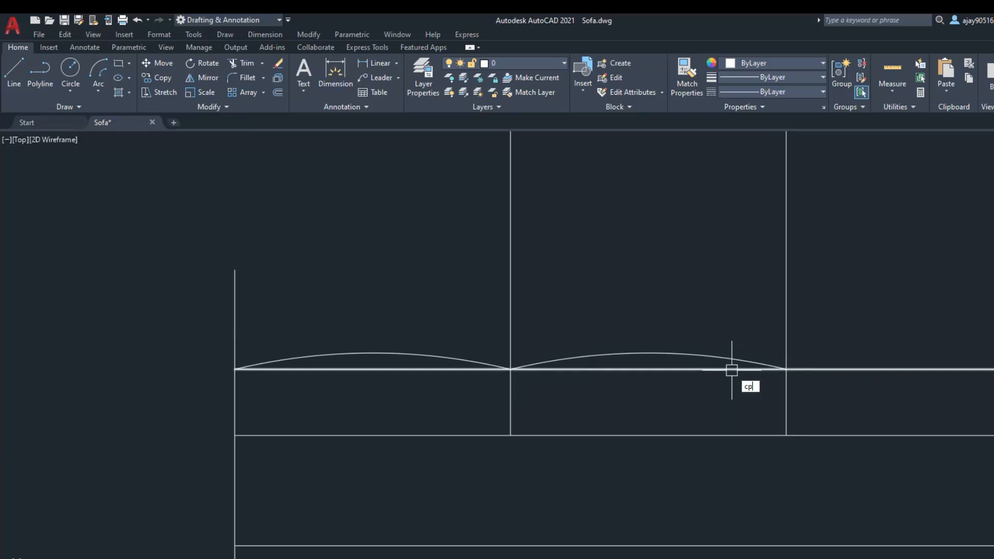
pyautogui.press('Return')
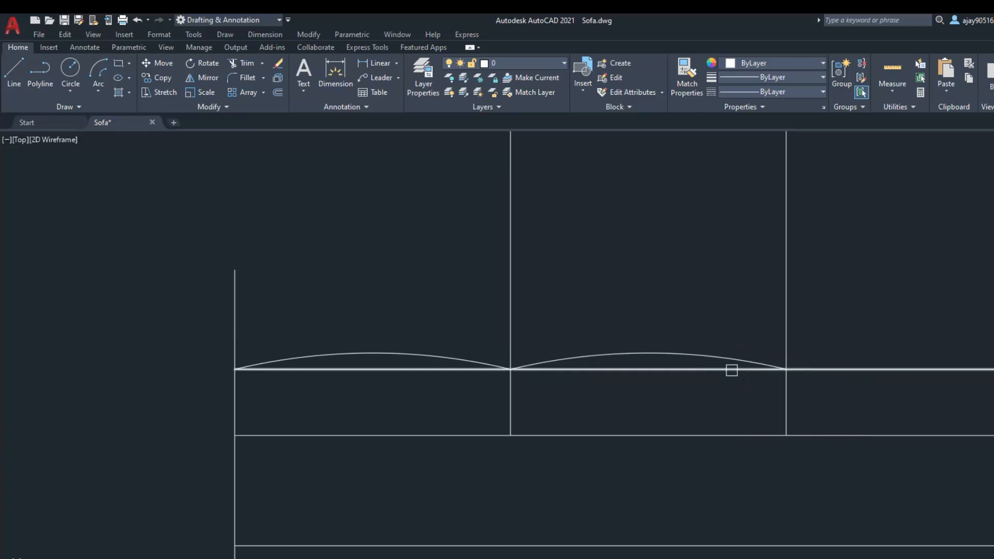
pyautogui.click(690, 356)
pyautogui.press('Return')
pyautogui.click(511, 369)
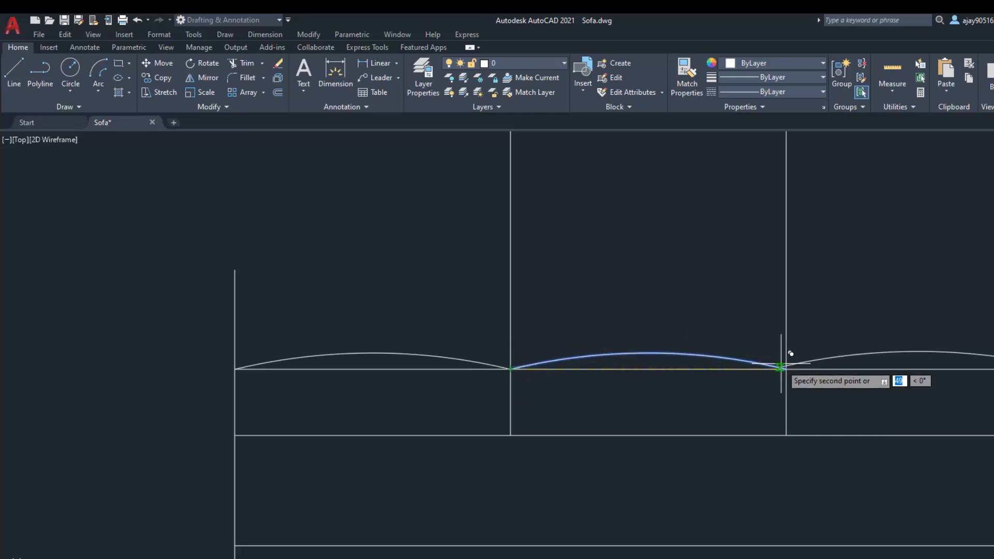
pyautogui.click(786, 368)
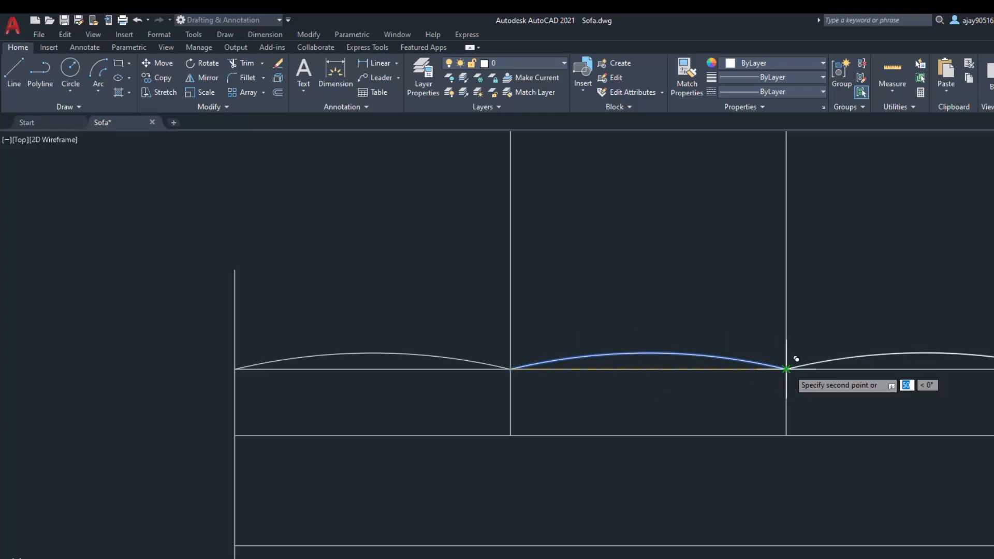
pyautogui.scroll(-4, 786, 369)
pyautogui.press('Escape')
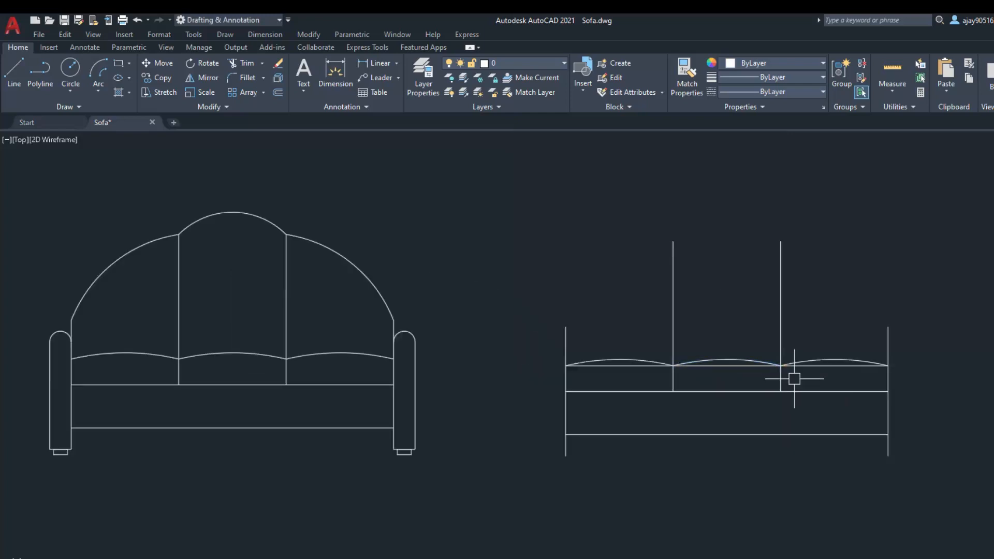
# Delete the straight horizontal line beneath the three seat arcs.
pyautogui.scroll(2, 779, 377)
pyautogui.click(710, 359)
pyautogui.press('Delete')
pyautogui.scroll(-4, 710, 361)
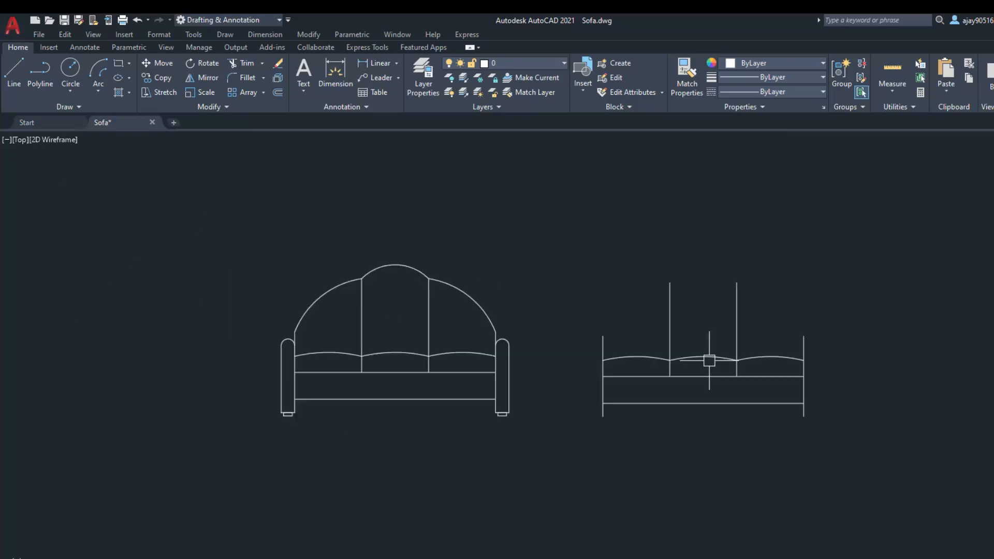
# Draw a 60° start-end-angle backrest arc from the left divider's top end to the left outer line's top end.
pyautogui.scroll(2, 709, 358)
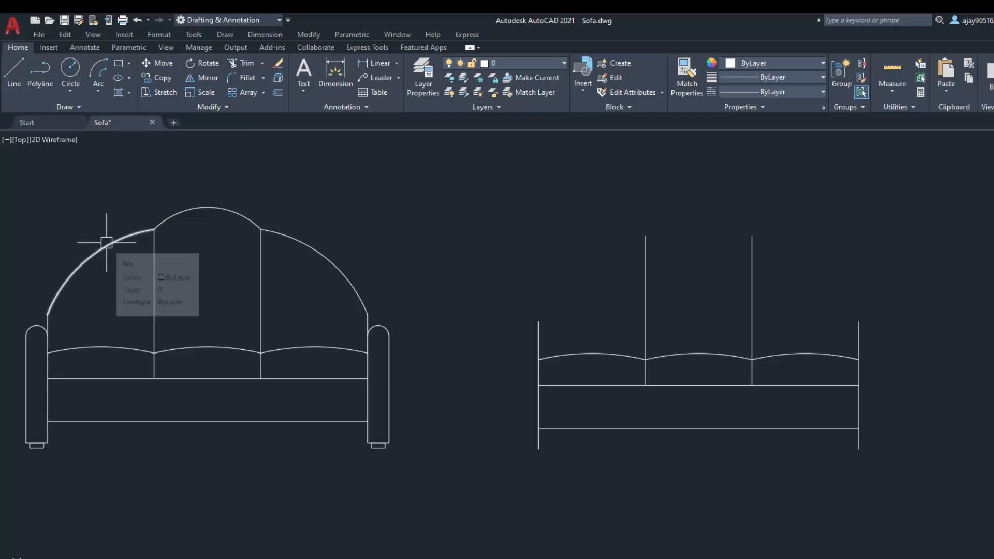
pyautogui.click(97, 90)
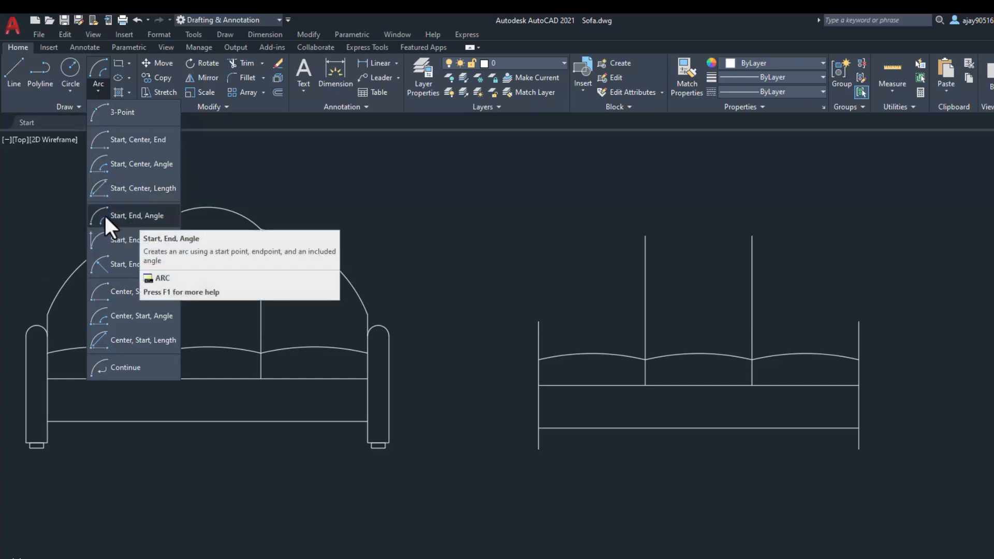
pyautogui.click(149, 215)
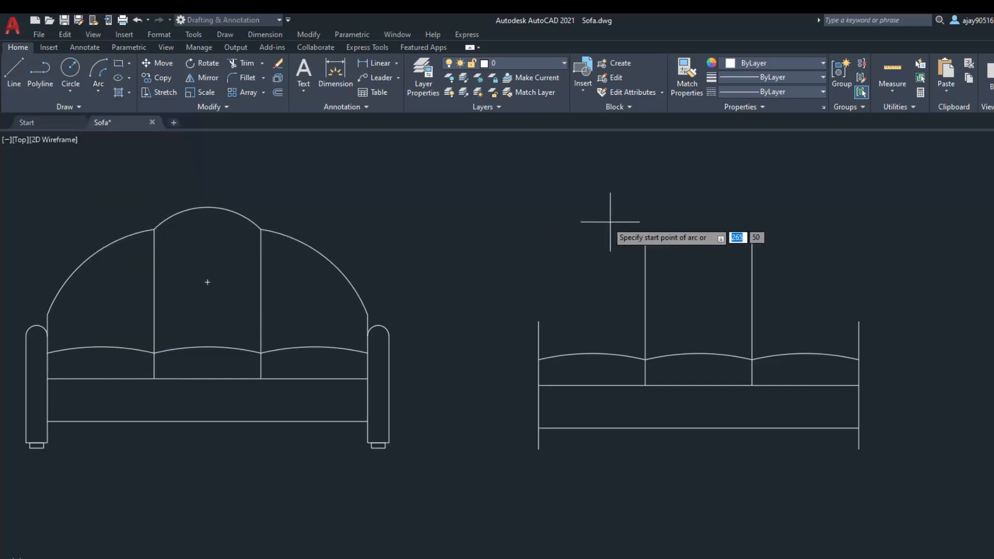
pyautogui.click(646, 235)
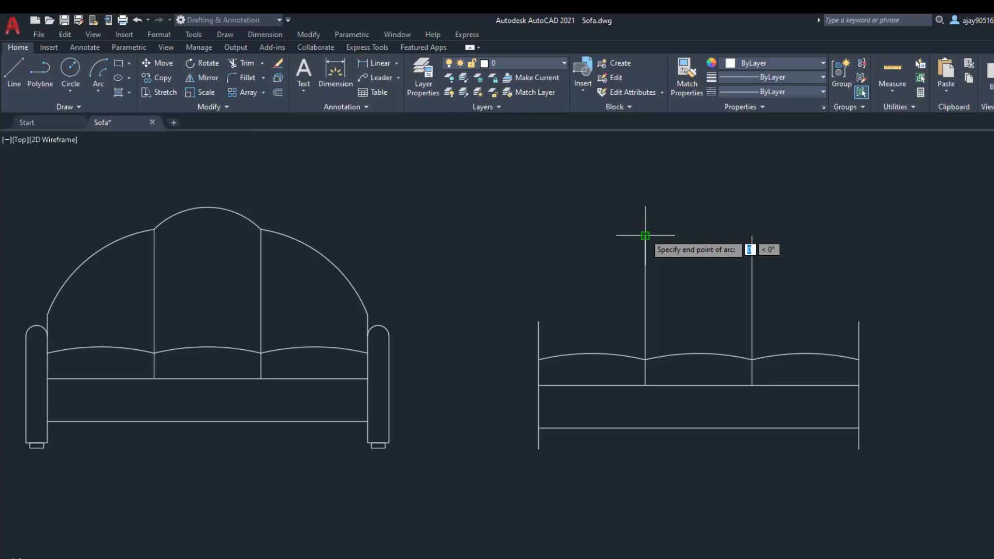
pyautogui.click(539, 321)
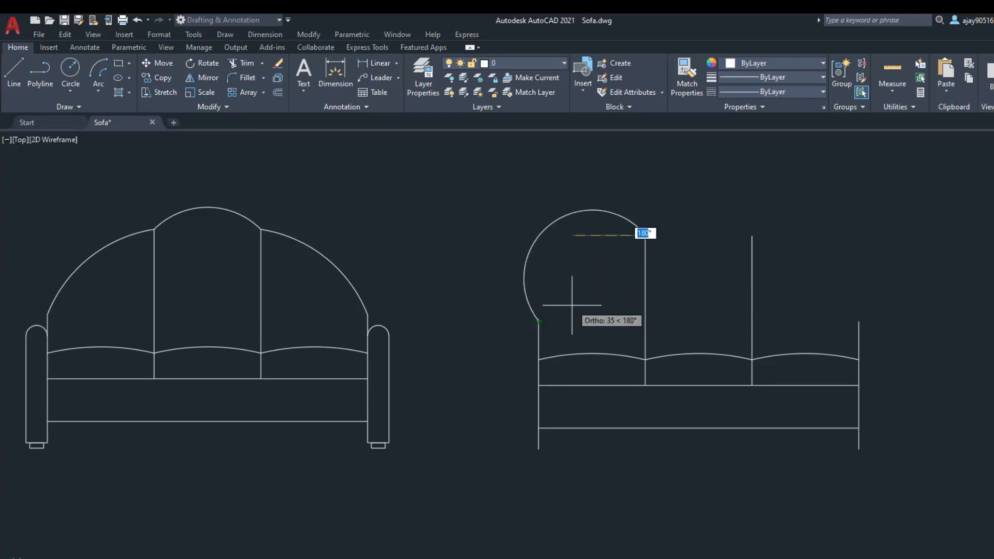
pyautogui.write('60')
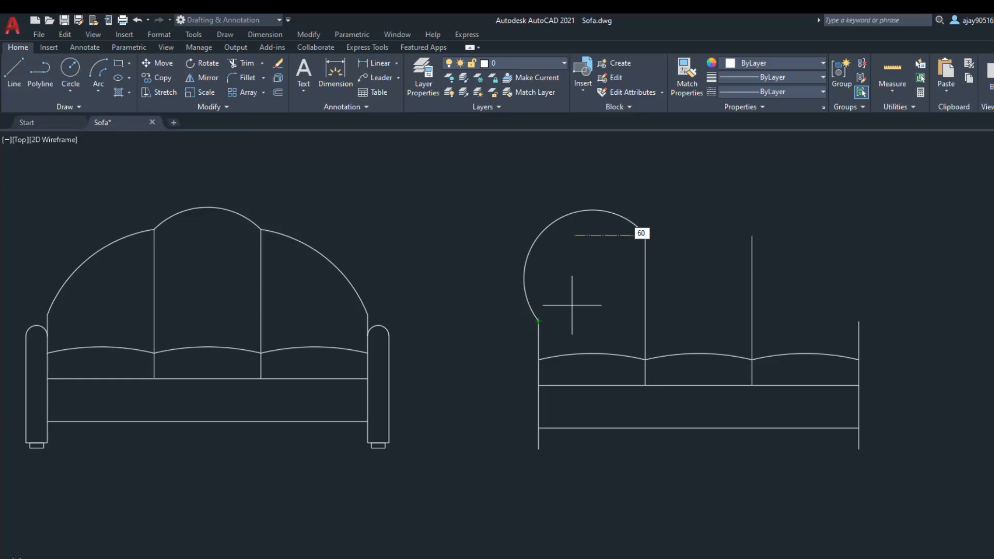
pyautogui.press('Return')
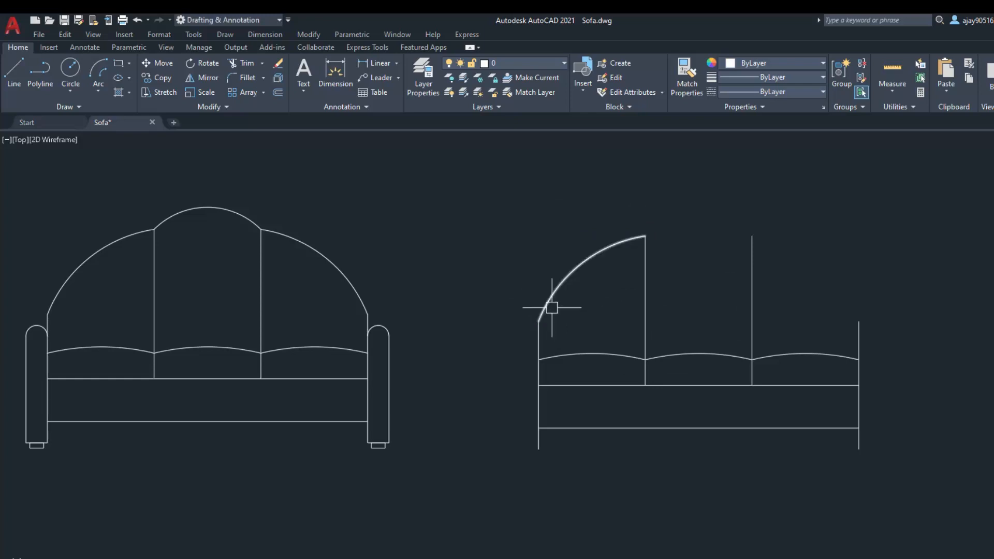
# Draw a 90° start-end-angle arc over the middle bay, from the right divider's top end to the left divider's top end.
pyautogui.click(98, 90)
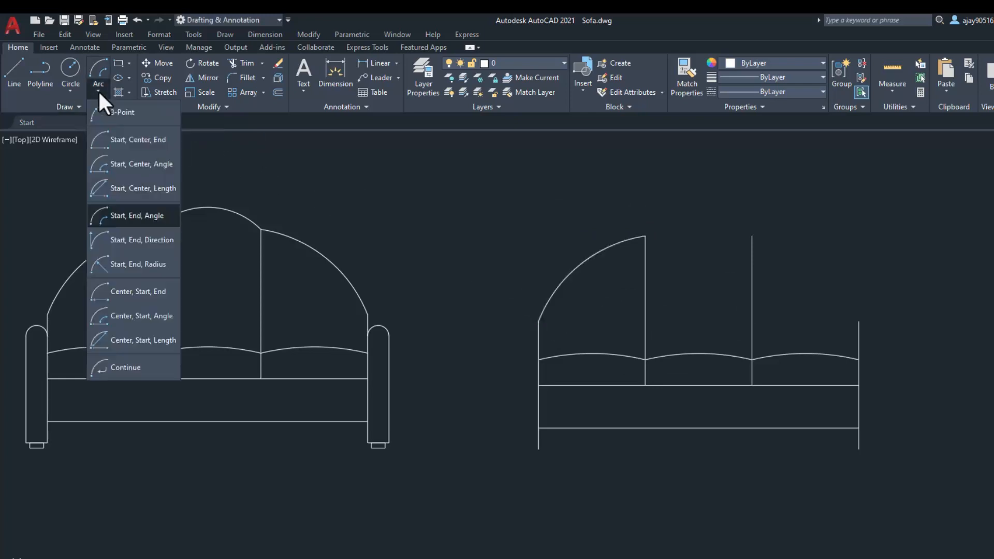
pyautogui.click(134, 218)
pyautogui.click(752, 235)
pyautogui.click(645, 236)
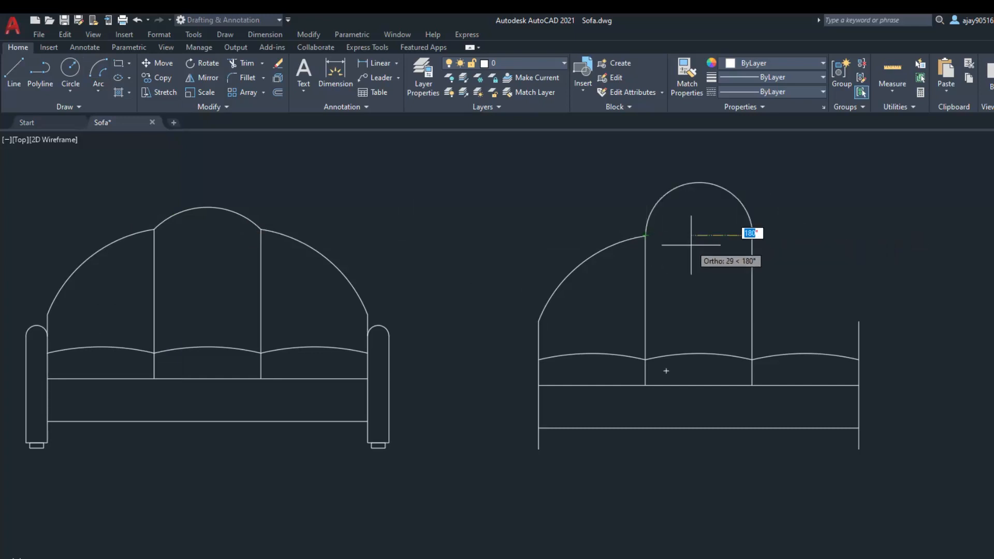
pyautogui.write('90')
pyautogui.press('Return')
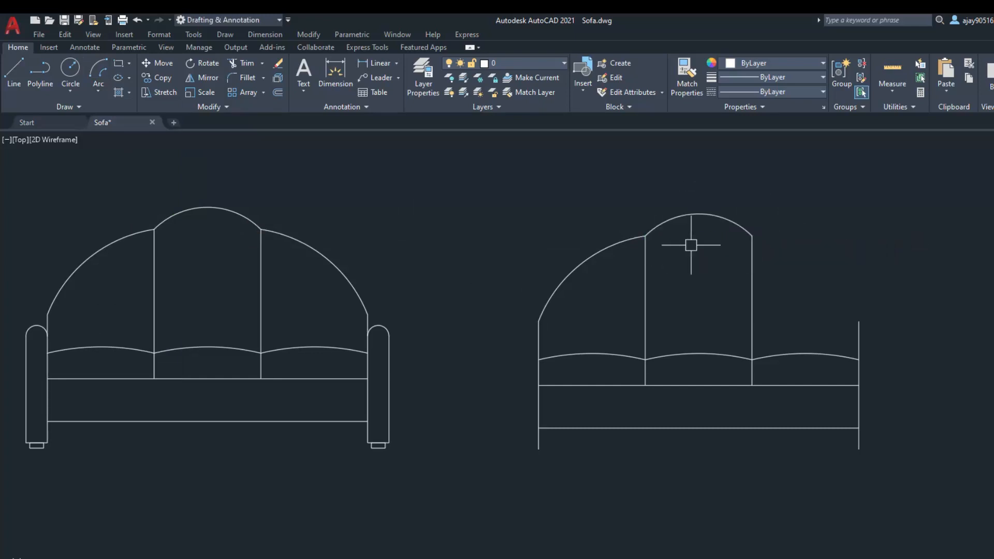
# Mirror the left backrest arc to the right bay about a vertical line through the middle seat arc's midpoint, keeping the original.
pyautogui.scroll(2, 696, 269)
pyautogui.scroll(-2, 696, 269)
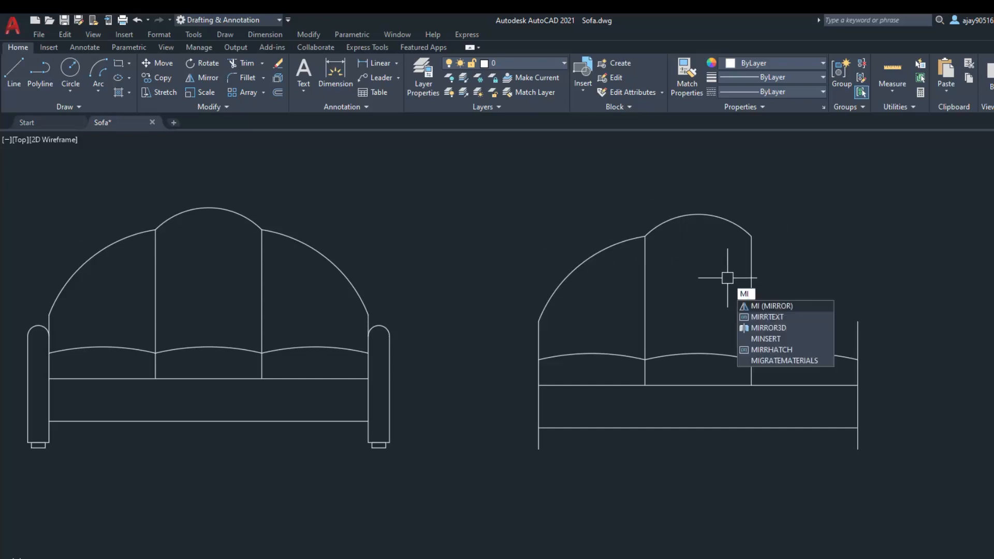
pyautogui.press('Return')
pyautogui.click(617, 250)
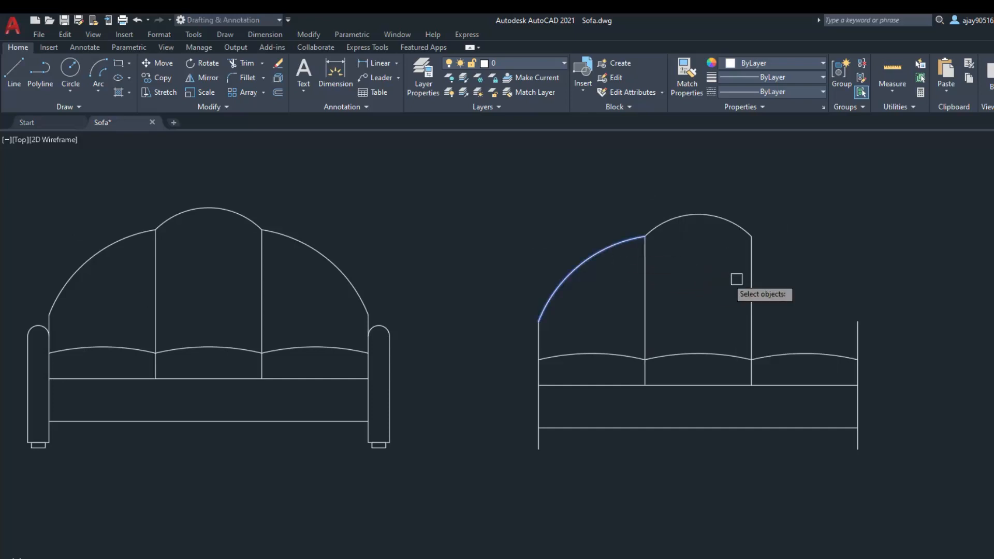
pyautogui.press('Return')
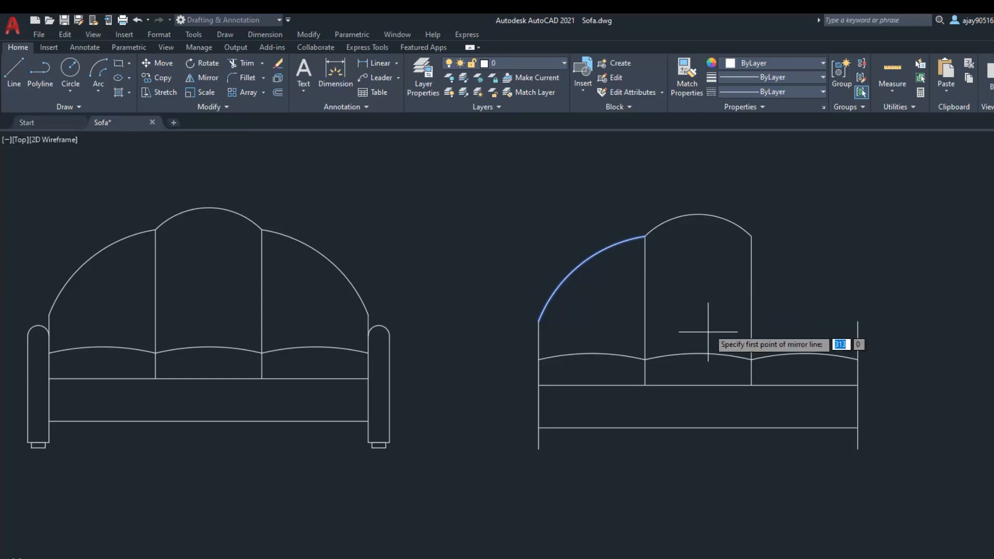
pyautogui.click(699, 356)
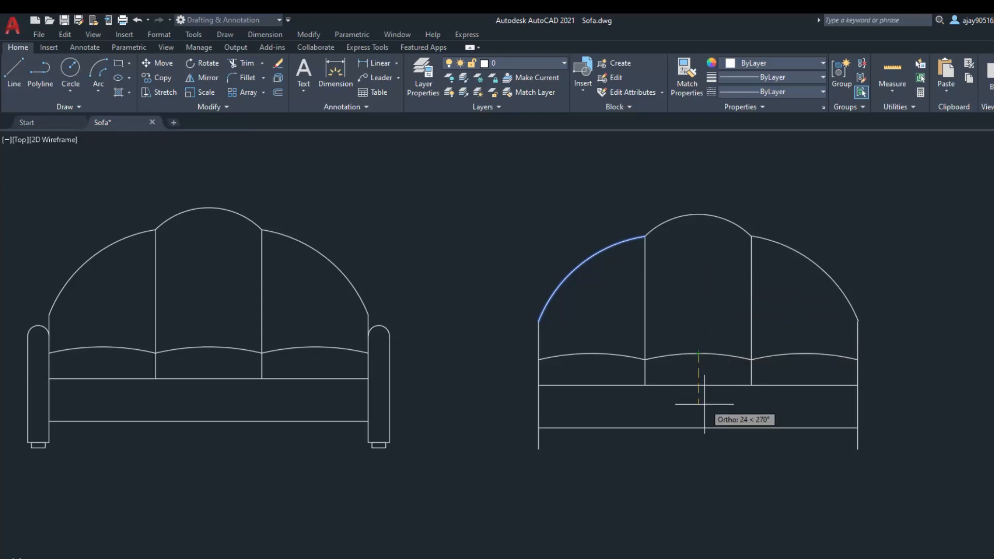
pyautogui.click(706, 404)
pyautogui.click(731, 446)
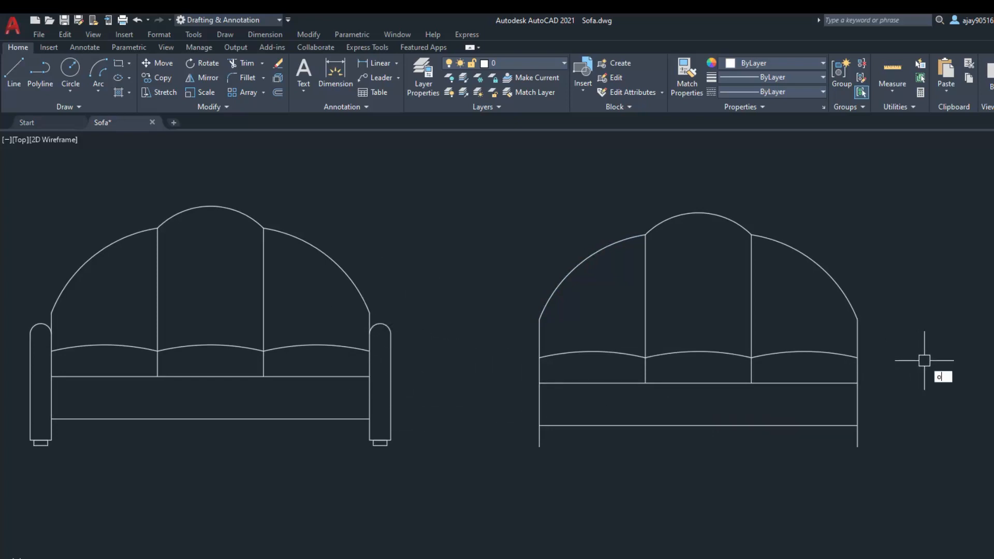
# Offset the new sofa's right outer vertical line outward by 10 mm.
pyautogui.press('Return')
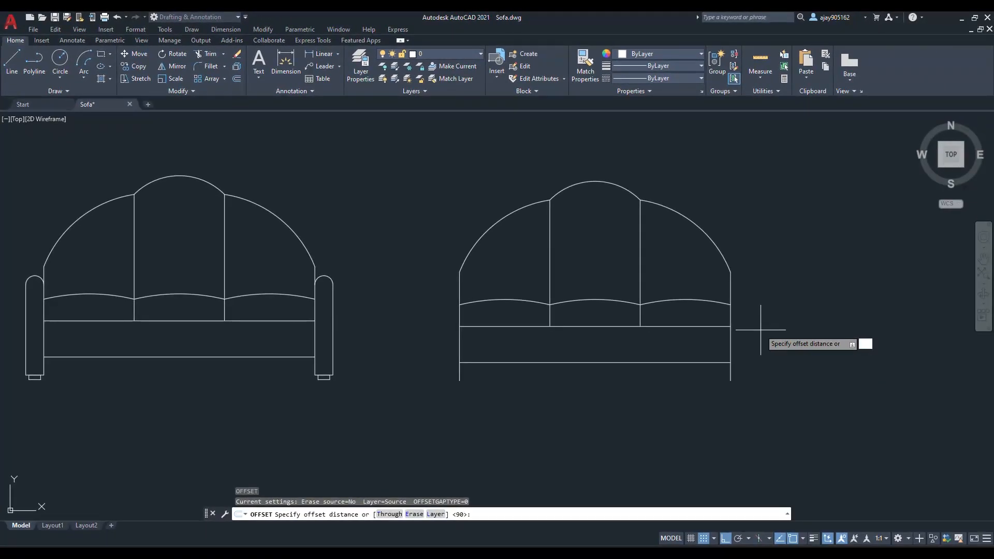
pyautogui.write('10')
pyautogui.press('Return')
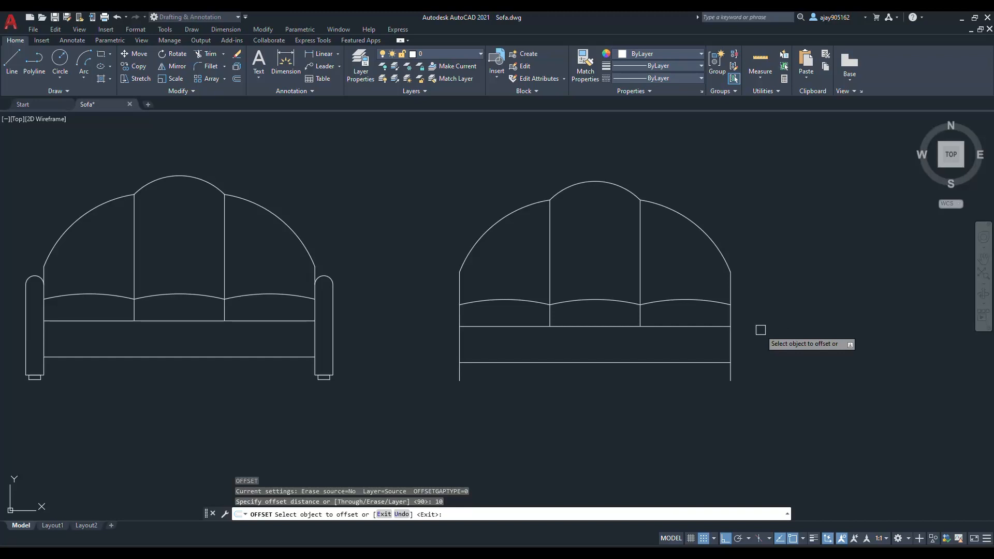
pyautogui.click(734, 348)
pyautogui.click(772, 348)
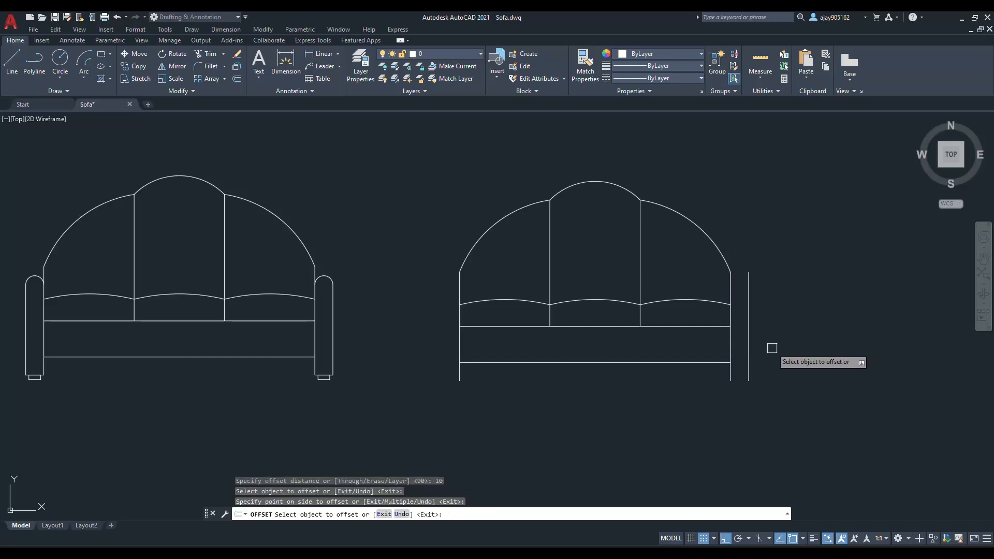
pyautogui.press('Escape')
# Draw a horizontal line joining the lower ends of the two right armrest lines.
pyautogui.write('l')
pyautogui.press('Return')
pyautogui.scroll(2, 764, 390)
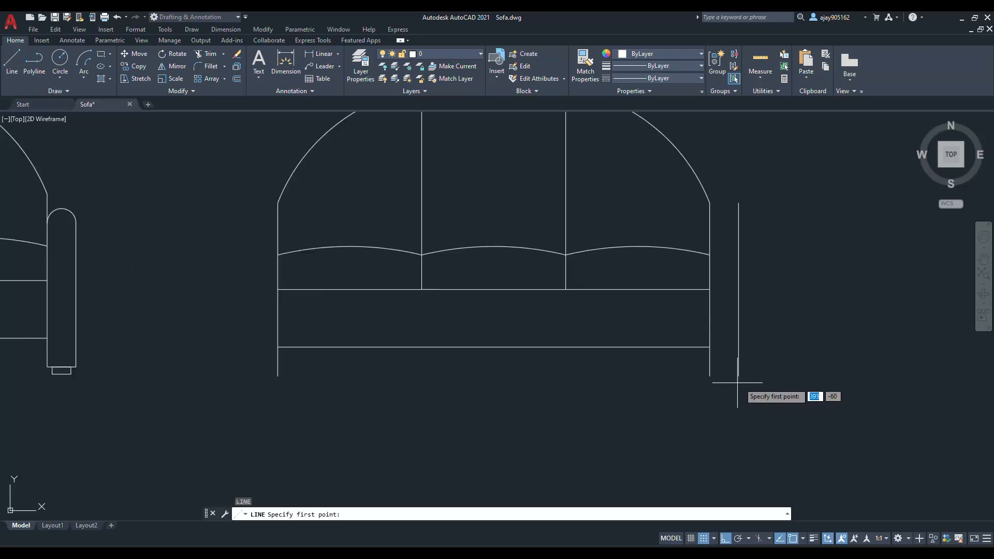
pyautogui.click(710, 376)
pyautogui.click(740, 376)
pyautogui.press('Return')
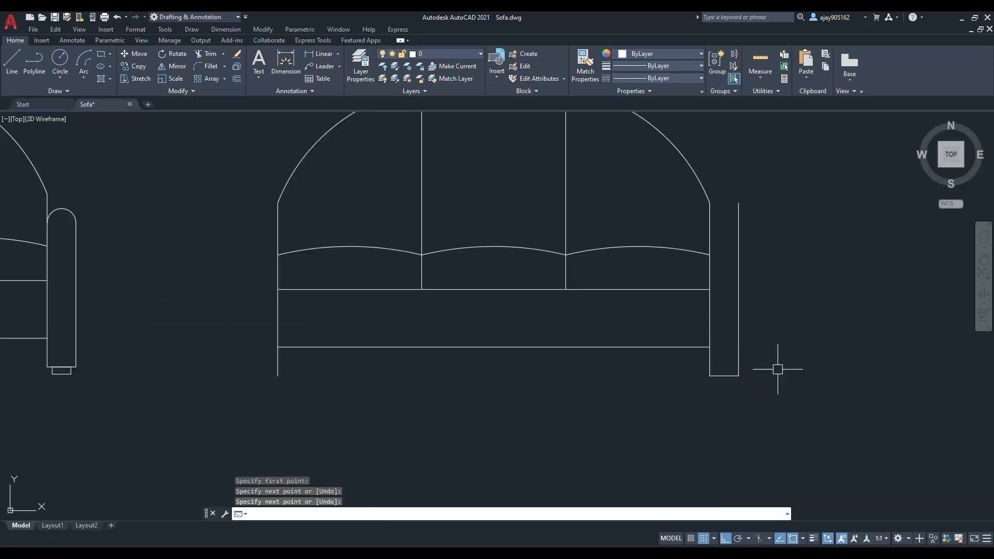
# Offset the right armrest's bottom line upward by 50 mm.
pyautogui.write('o')
pyautogui.press('Return')
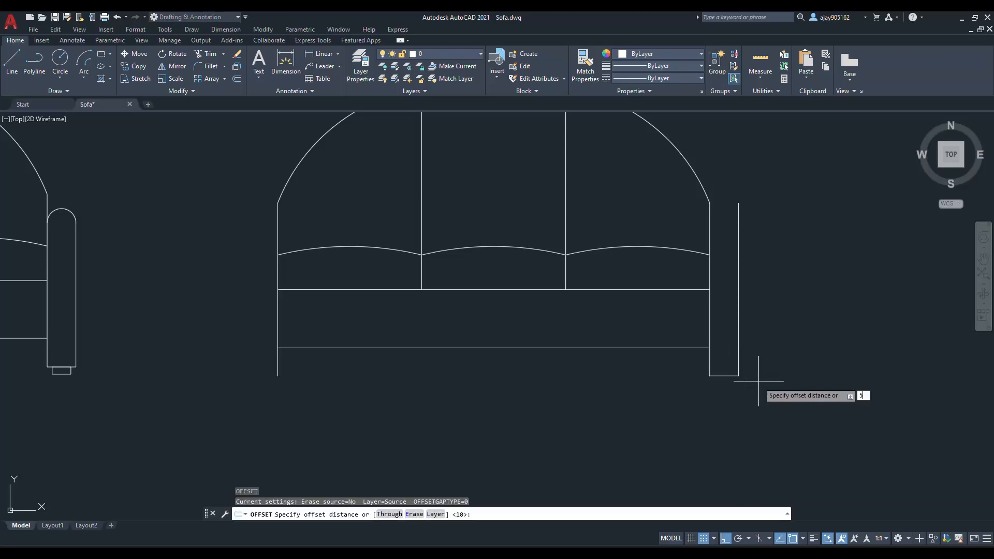
pyautogui.write('50')
pyautogui.press('Return')
pyautogui.click(735, 377)
pyautogui.click(728, 258)
pyautogui.press('Escape')
# Trim the armrest's outer vertical line above the armrest's top line.
pyautogui.write('tr')
pyautogui.press('Return')
pyautogui.moveTo(766, 223); pyautogui.dragTo(734, 219)
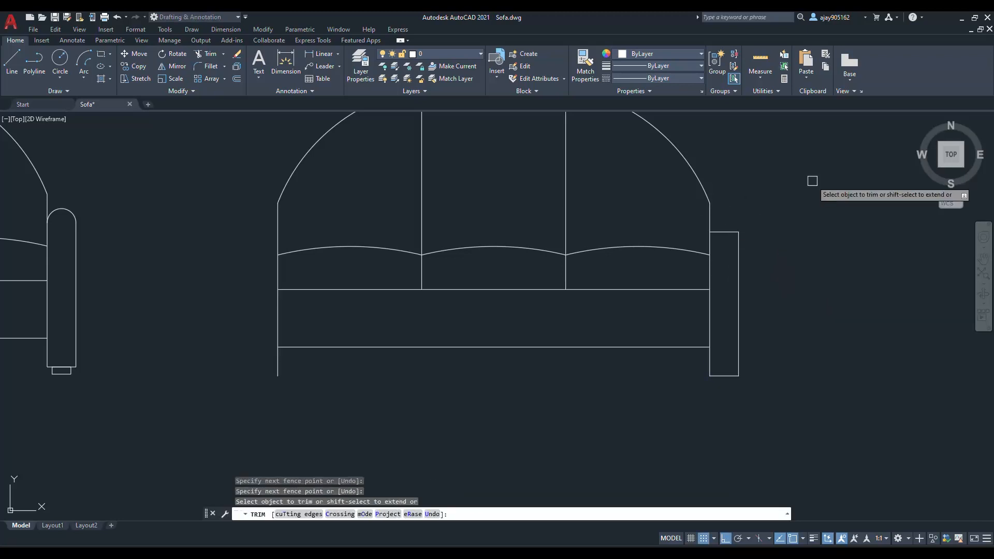
pyautogui.press('Escape')
# Draw a circle of 5 mm radius centred on the midpoint of the right armrest's top line.
pyautogui.press('Return')
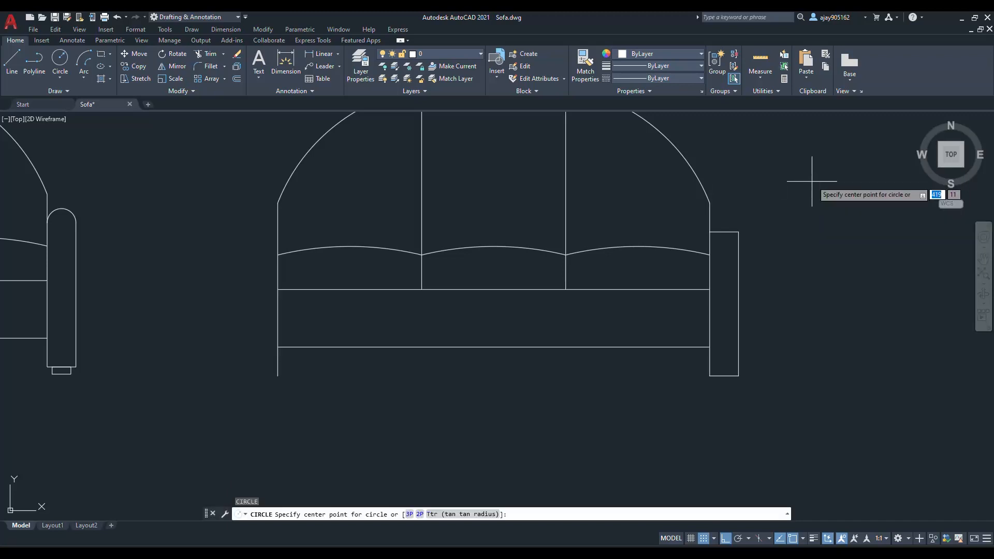
pyautogui.click(724, 232)
pyautogui.press('Return')
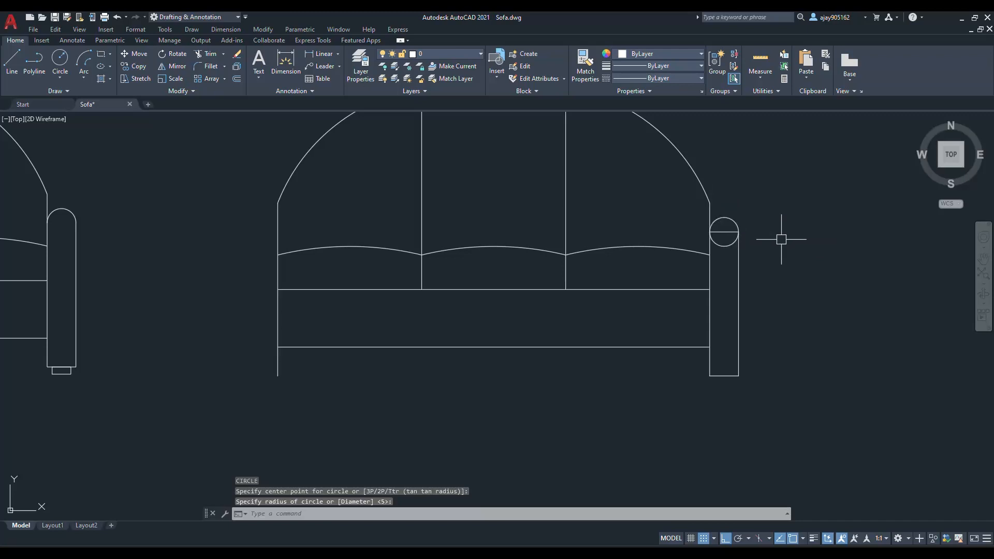
# Trim away the armrest's top line and the lower half of the circle to leave a rounded armrest top.
pyautogui.press('Escape')
pyautogui.press('Return')
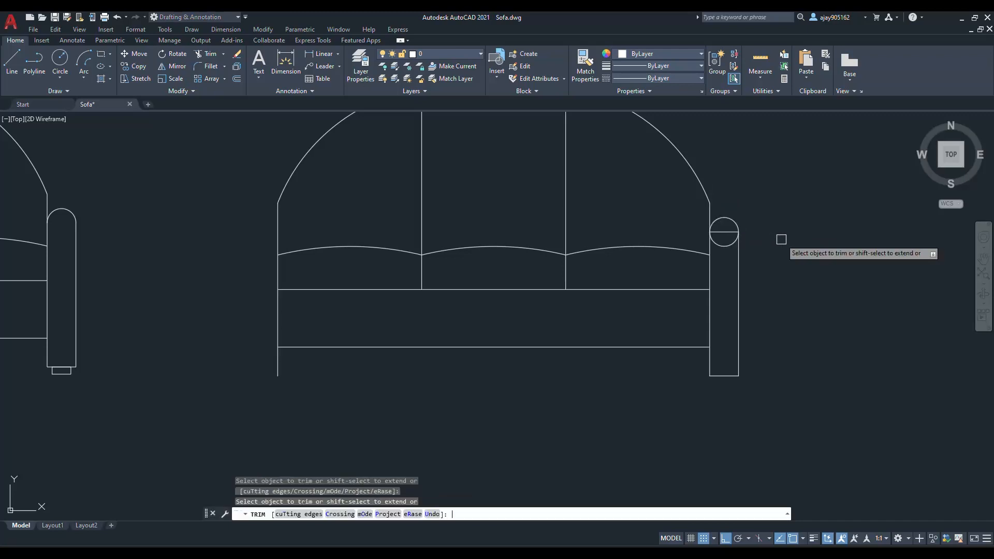
pyautogui.click(724, 232)
pyautogui.click(724, 246)
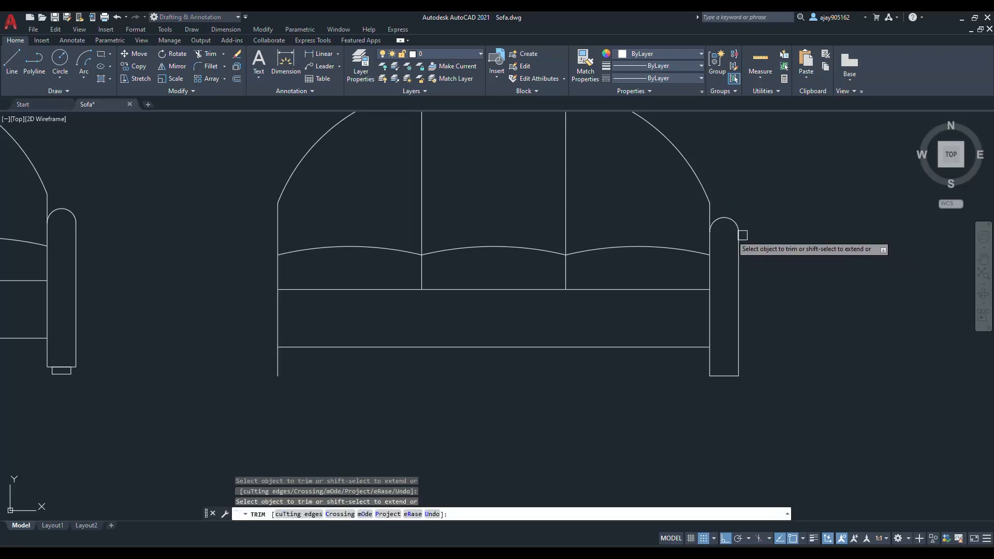
pyautogui.press('Escape')
# Draw a small foot rectangle about 7 mm wide beneath the right armrest's bottom line.
pyautogui.write('REC')
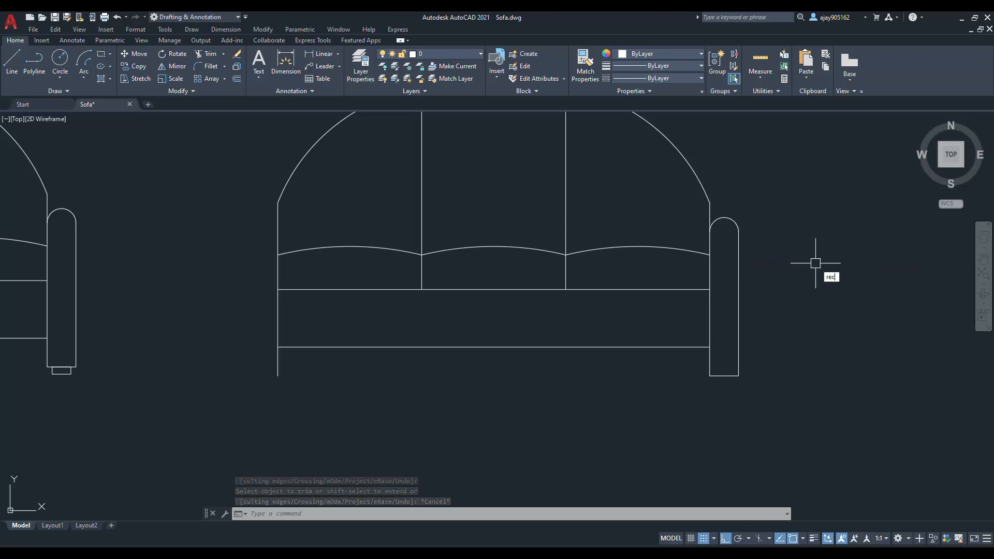
pyautogui.press('Return')
pyautogui.scroll(4, 777, 337)
pyautogui.click(617, 382)
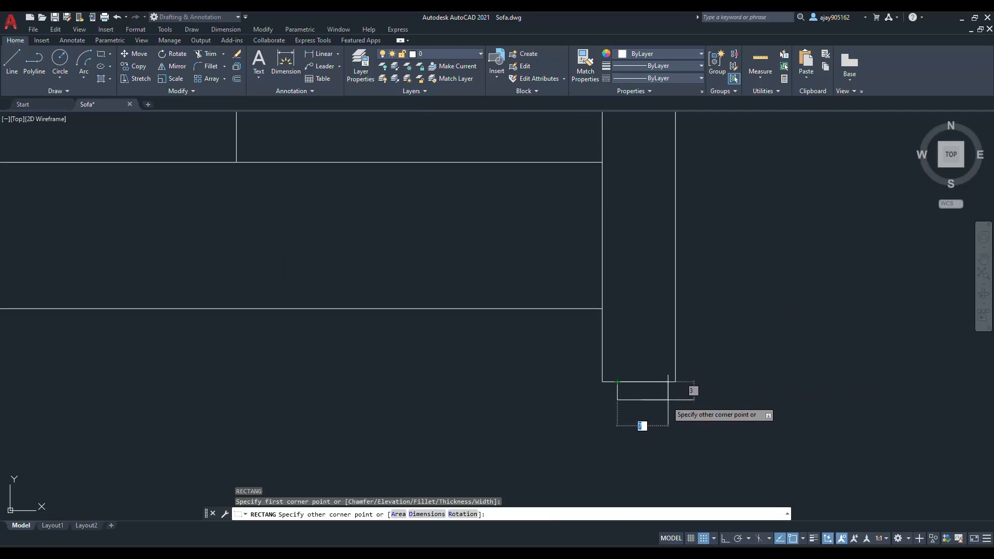
pyautogui.press('Escape')
pyautogui.scroll(-6, 769, 399)
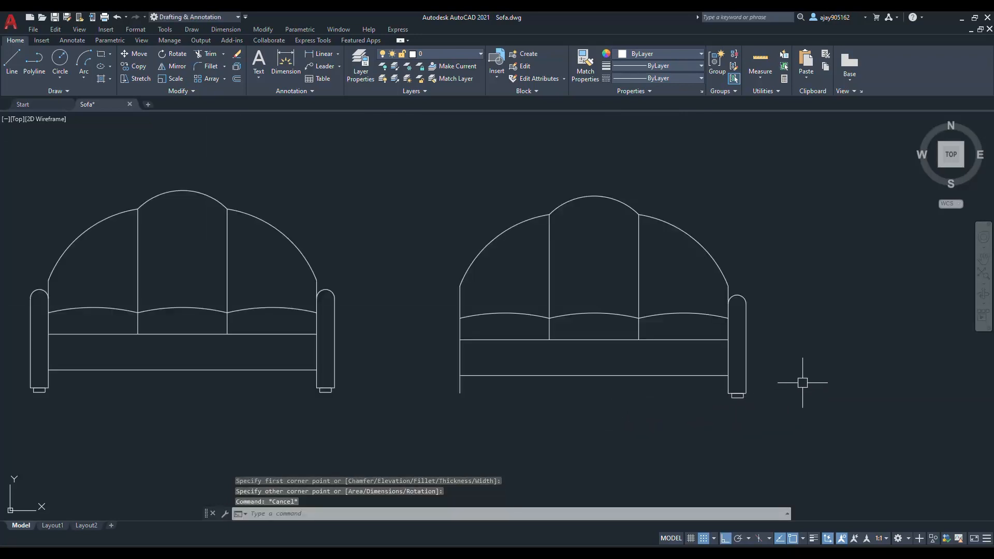
# Mirror the right armrest and its foot to the sofa's left side about a vertical line through the lower base line's midpoint, keeping the originals.
pyautogui.write('mi')
pyautogui.press('Return')
pyautogui.click(762, 427)
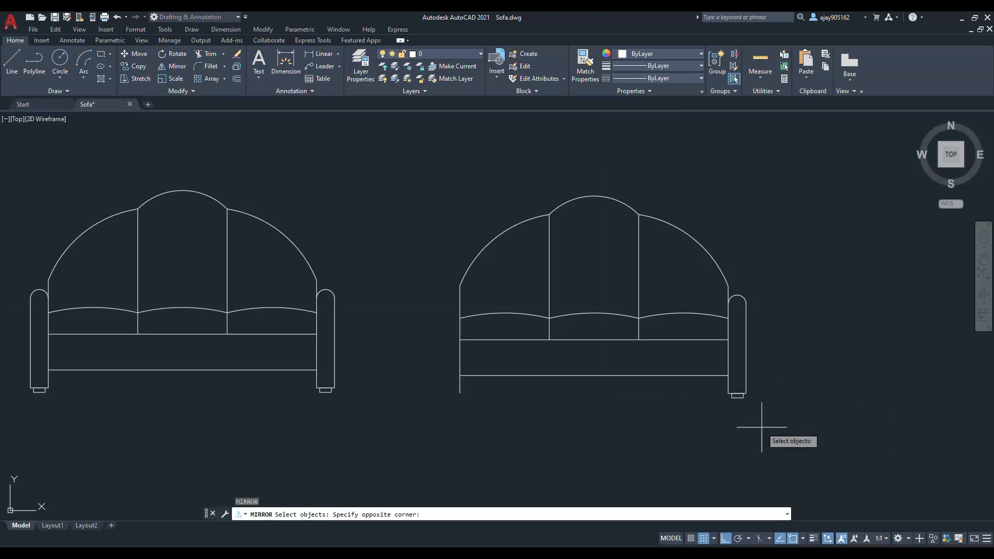
pyautogui.click(733, 273)
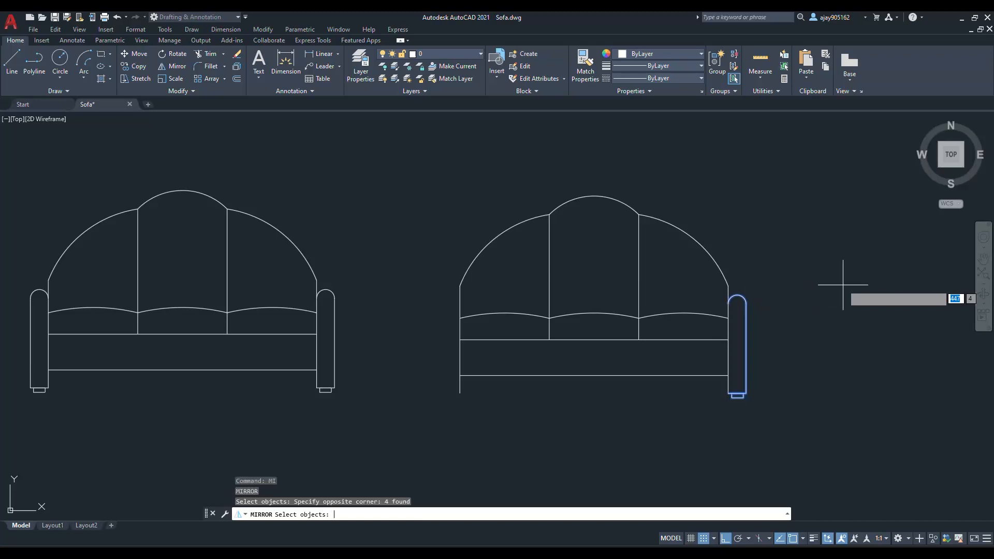
pyautogui.press('Return')
pyautogui.click(594, 375)
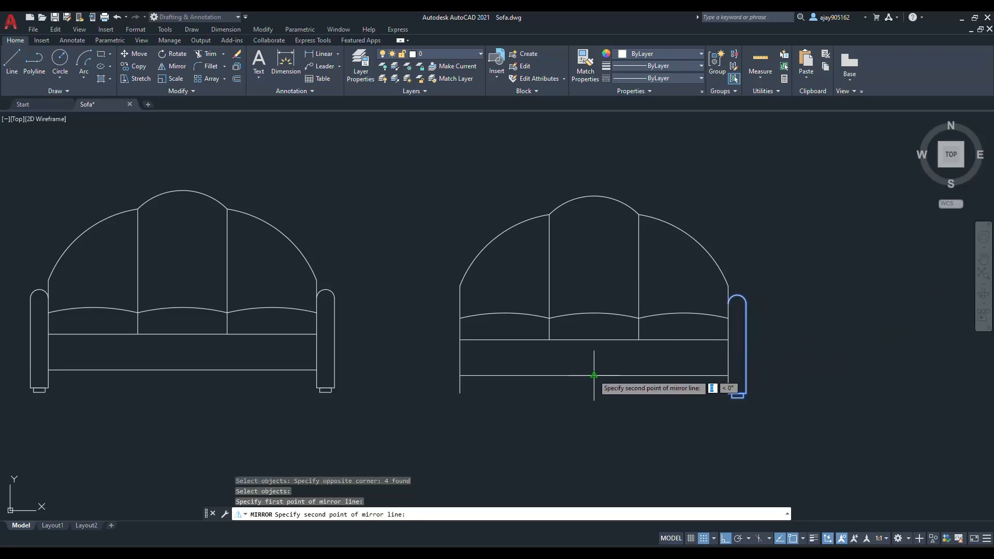
pyautogui.click(594, 411)
pyautogui.click(622, 460)
pyautogui.scroll(-2, 659, 404)
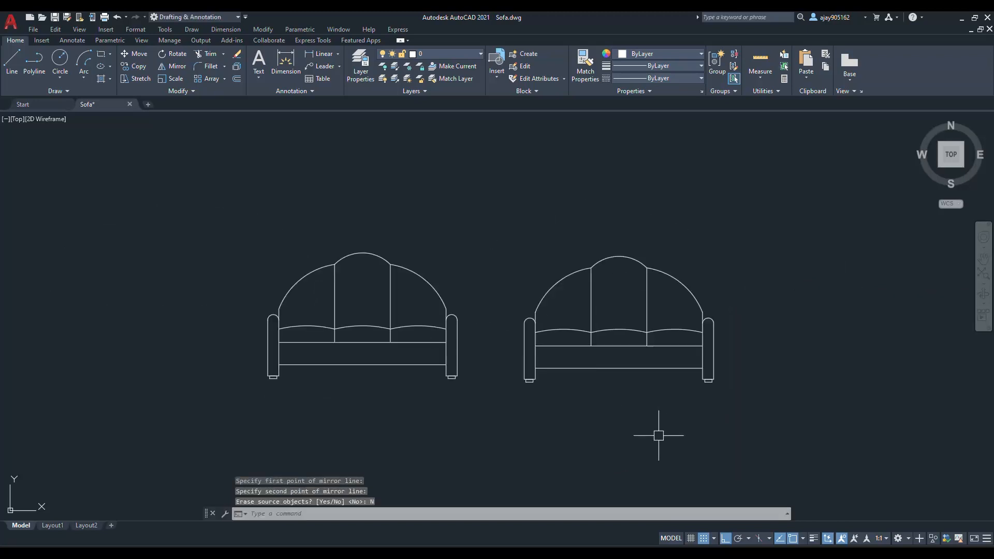
# Add a vertical linear dimension beside the new sofa, from the top of the middle backrest arc to the lower base line's midpoint.
pyautogui.scroll(2, 650, 419)
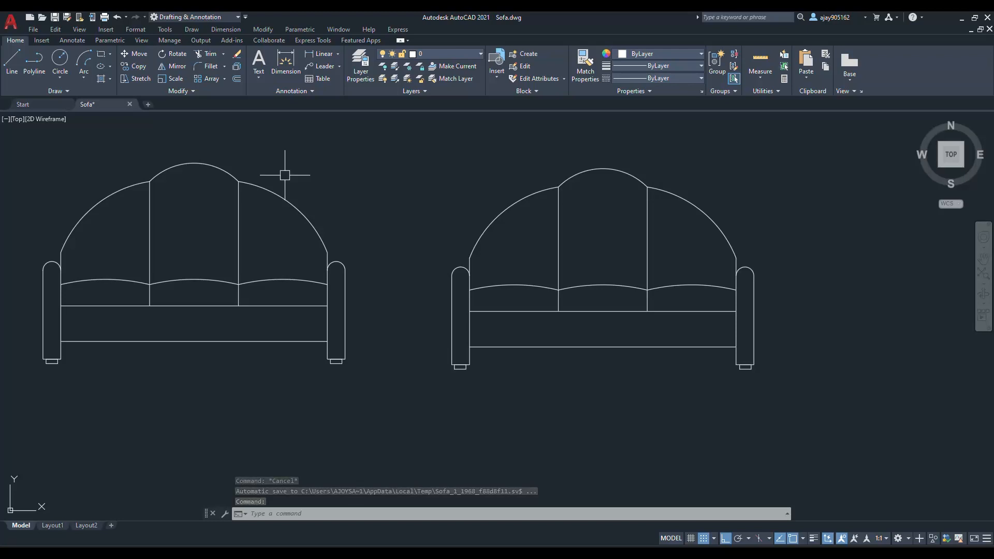
pyautogui.write('dl')
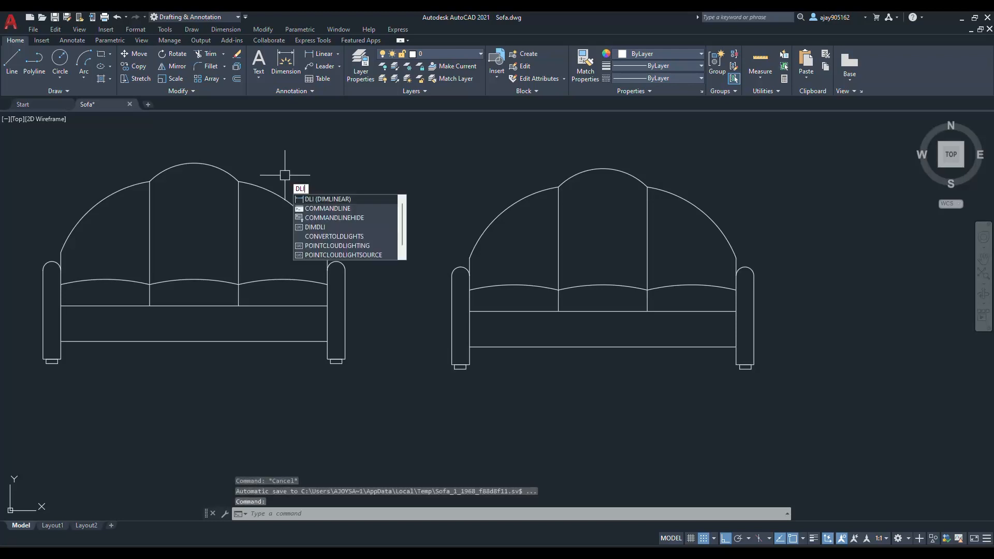
pyautogui.press('Return')
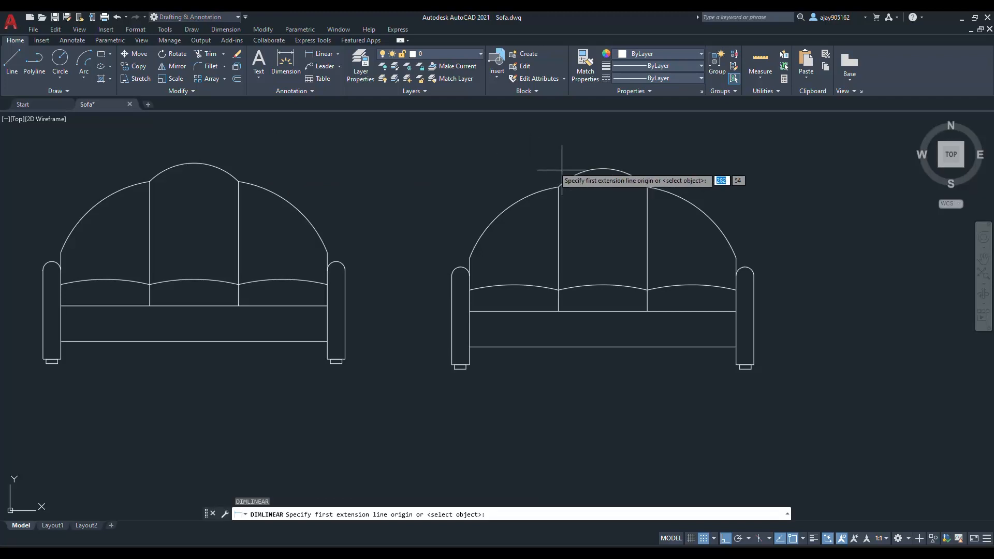
pyautogui.click(605, 168)
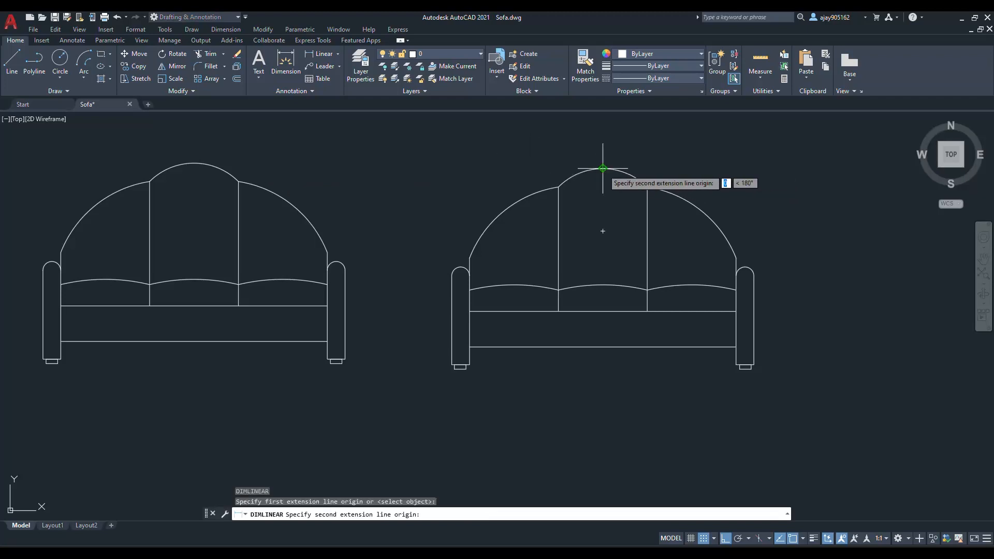
pyautogui.click(603, 347)
pyautogui.click(409, 336)
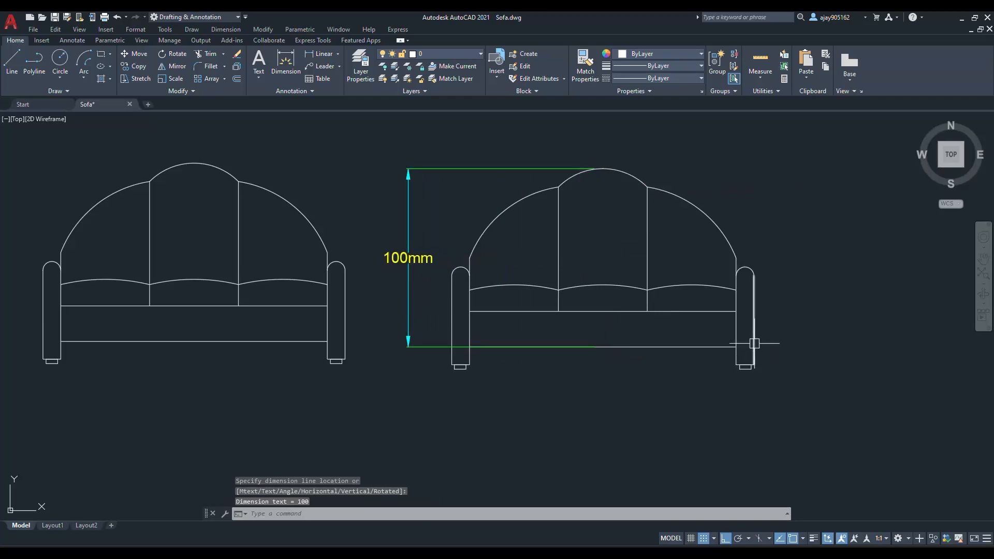
# Add a vertical linear dimension beside the reference sofa, from the top of its middle backrest arc to its lower base line's midpoint.
pyautogui.scroll(-3, 604, 305)
pyautogui.scroll(-2, 604, 305)
pyautogui.scroll(2, 507, 246)
pyautogui.rightClick(443, 163)
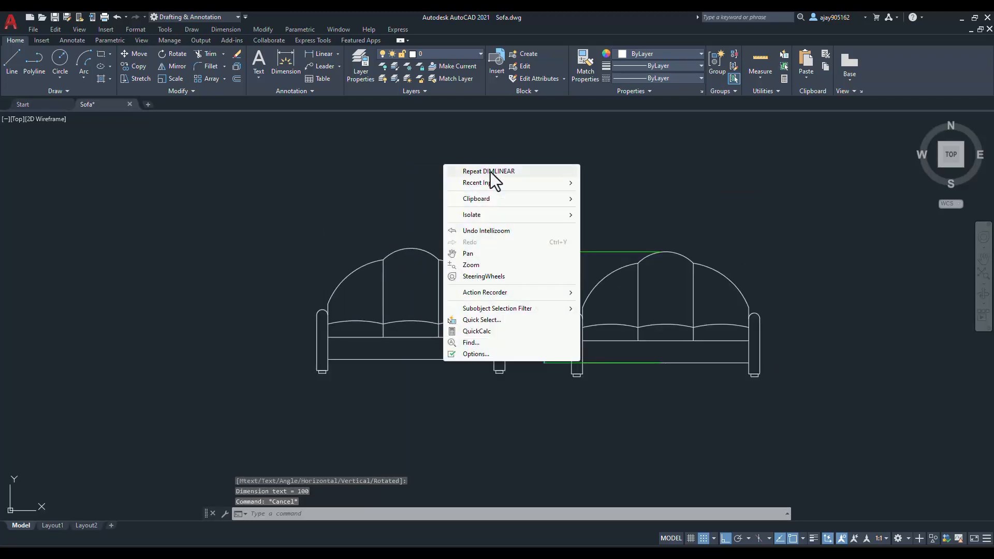
pyautogui.click(457, 171)
pyautogui.click(411, 249)
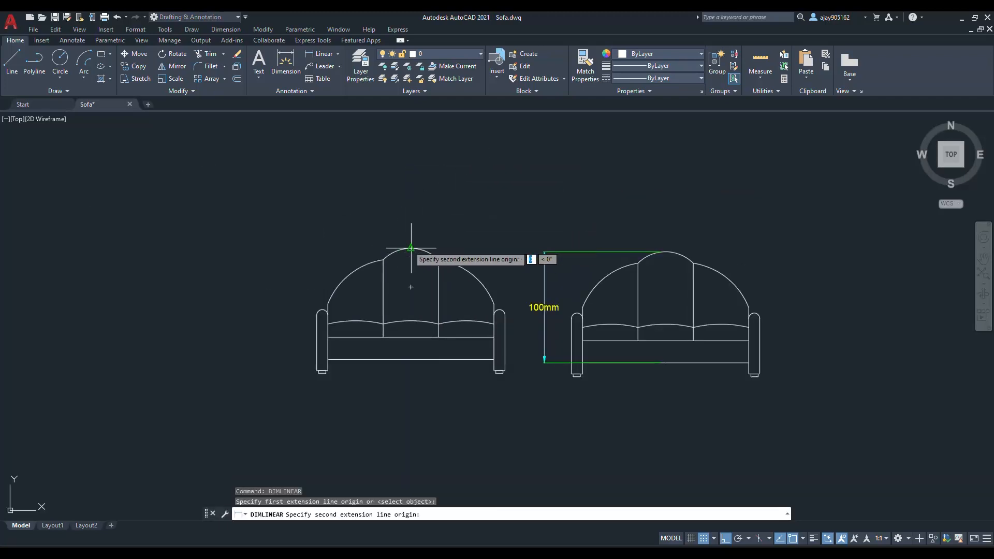
pyautogui.click(411, 359)
pyautogui.click(275, 363)
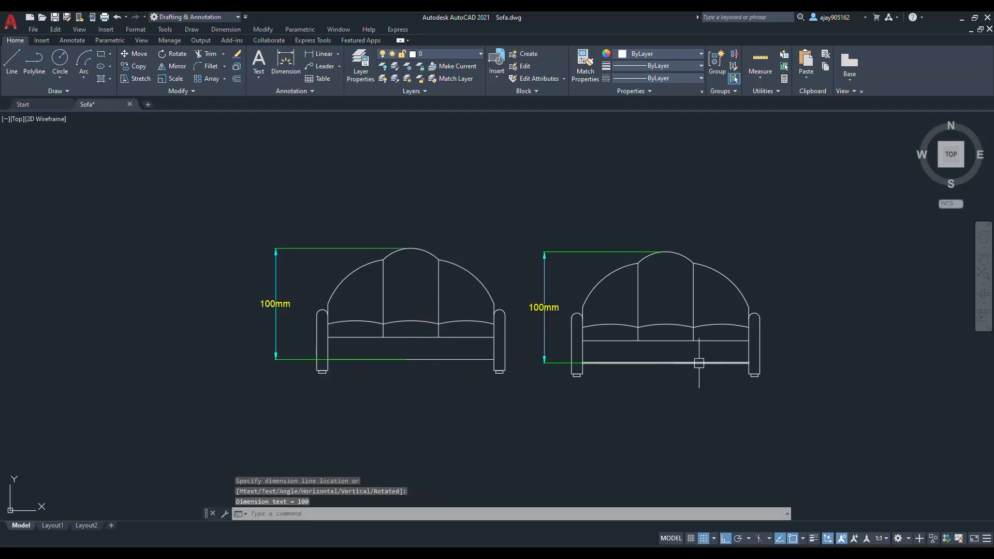
pyautogui.scroll(-2, 699, 365)
pyautogui.scroll(2, 707, 391)
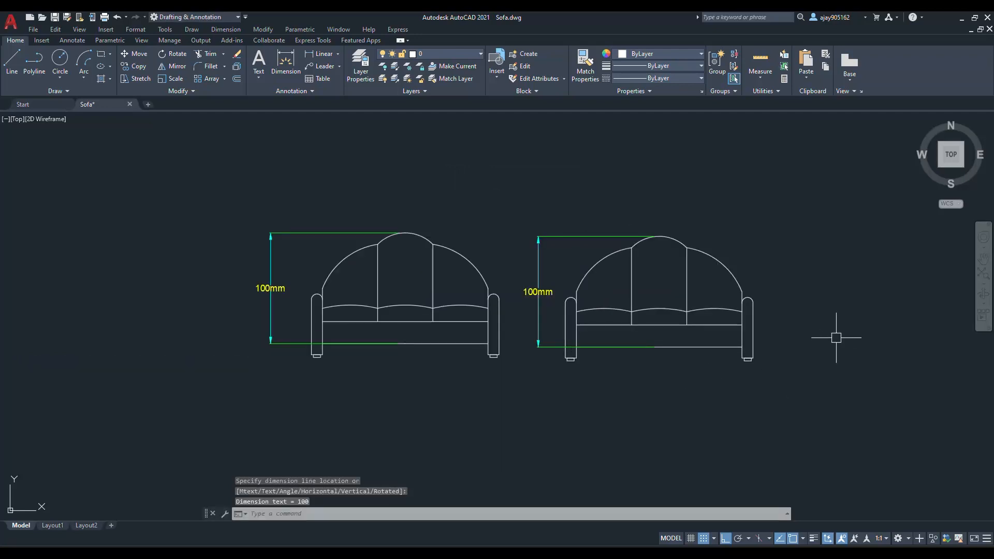